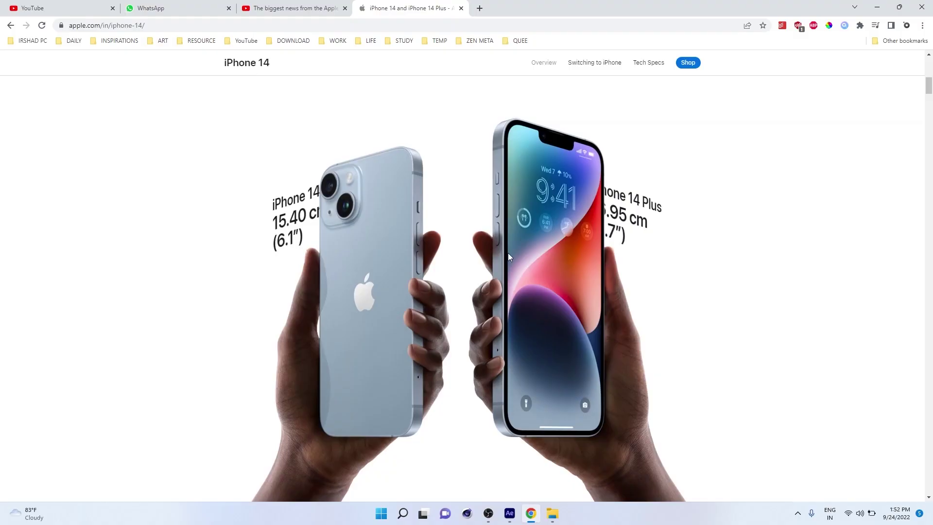
Step: Look over the iPhone 14 product page and the opening text animation of the Apple Event video as style references
scroll(509, 253, "down", 3)
scroll(472, 238, "up", 2)
scroll(471, 238, "down", 2)
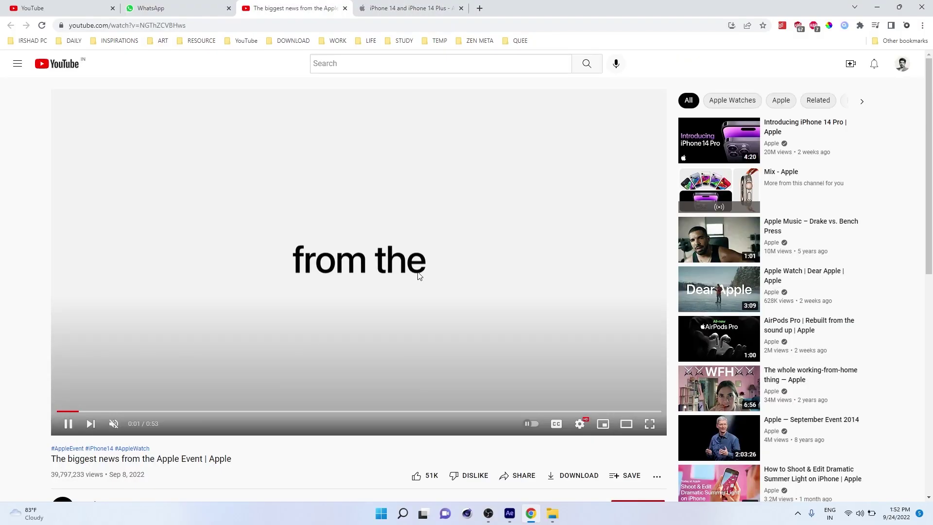
left_click(349, 357)
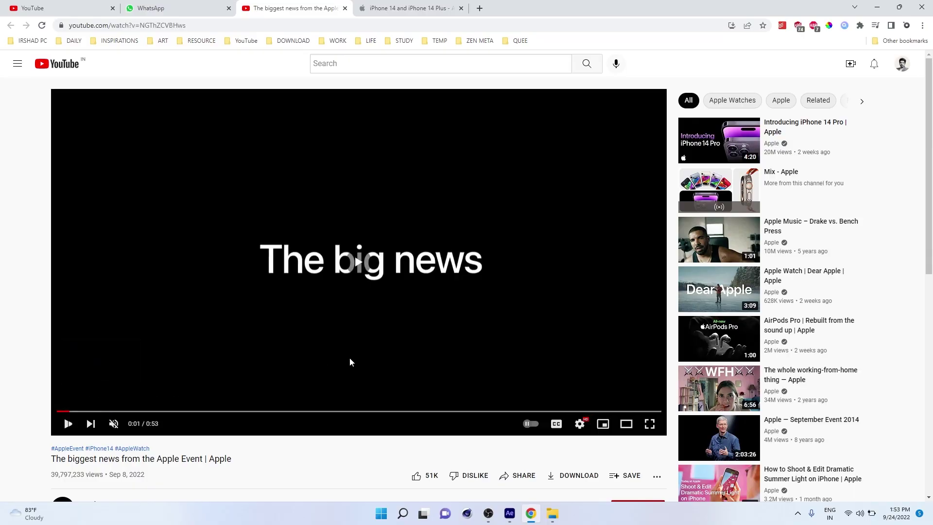
left_click(360, 359)
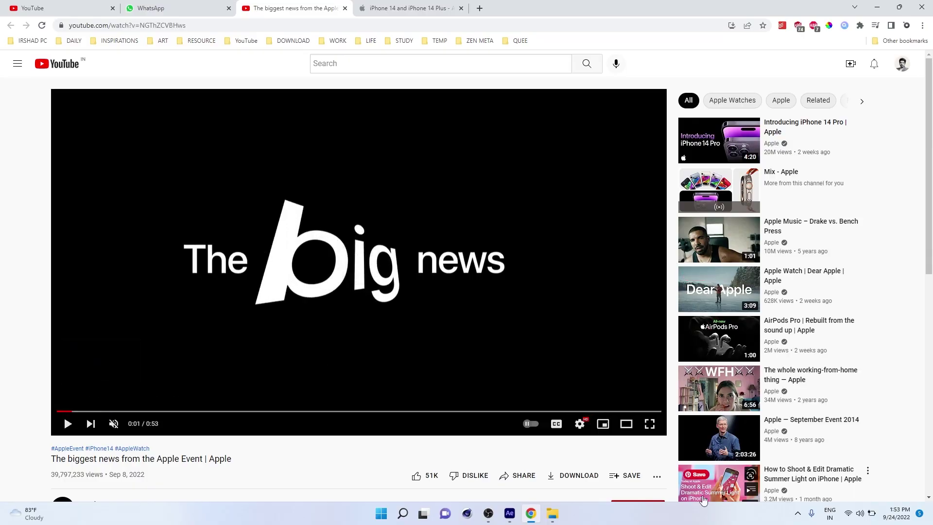
Step: Switch to After Effects and create a new 1920 x 1080 composition named "Apple style" at 30 fps
left_click(509, 513)
left_click(491, 247)
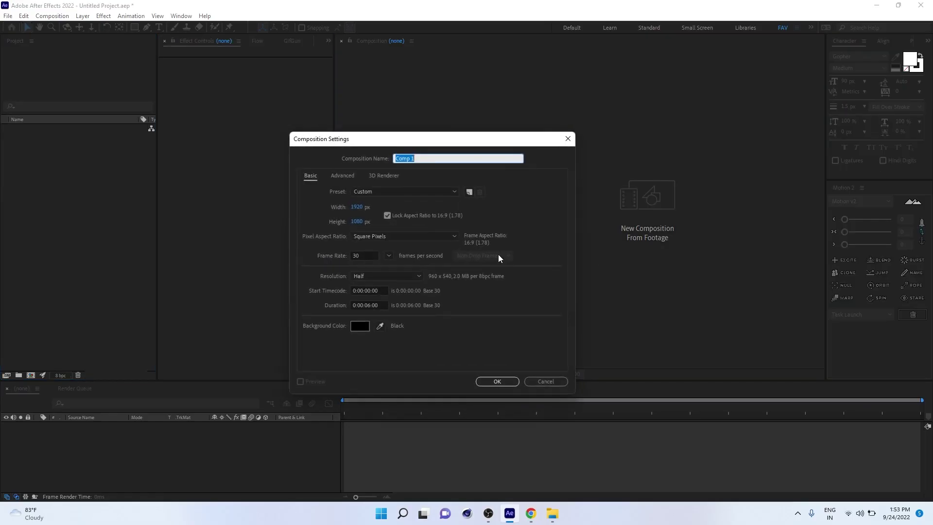
type("Apple style")
key("Tab")
key("Tab")
key("Tab")
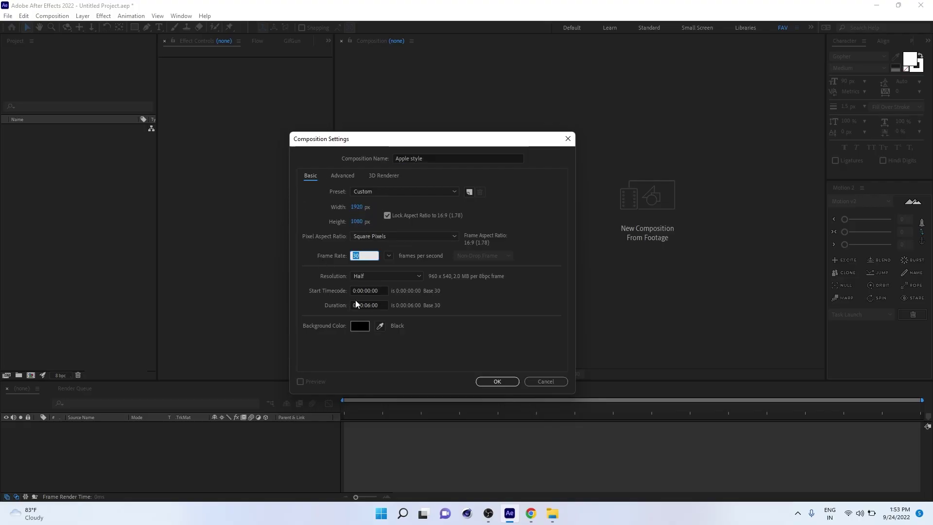
left_click(497, 383)
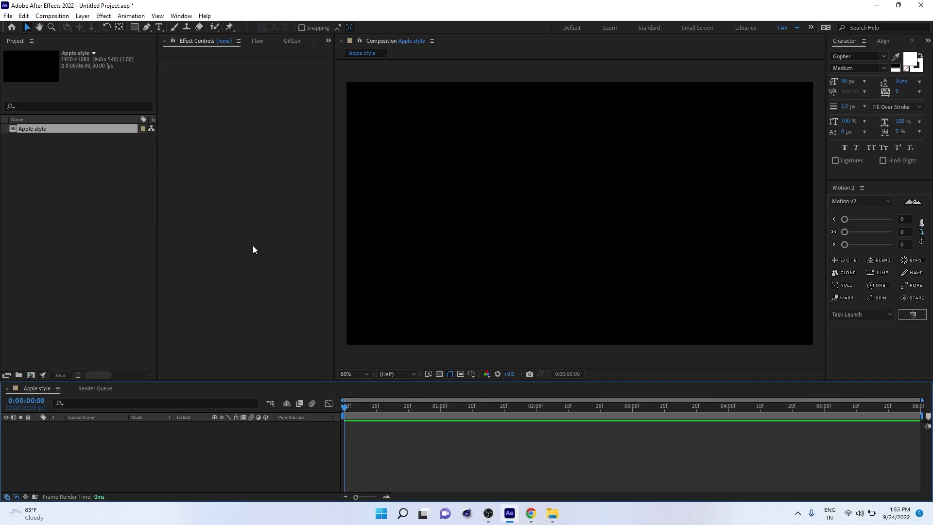
Step: Add the text "This is a Typography animation" in the upper part of the composition and centre it horizontally
left_click(159, 28)
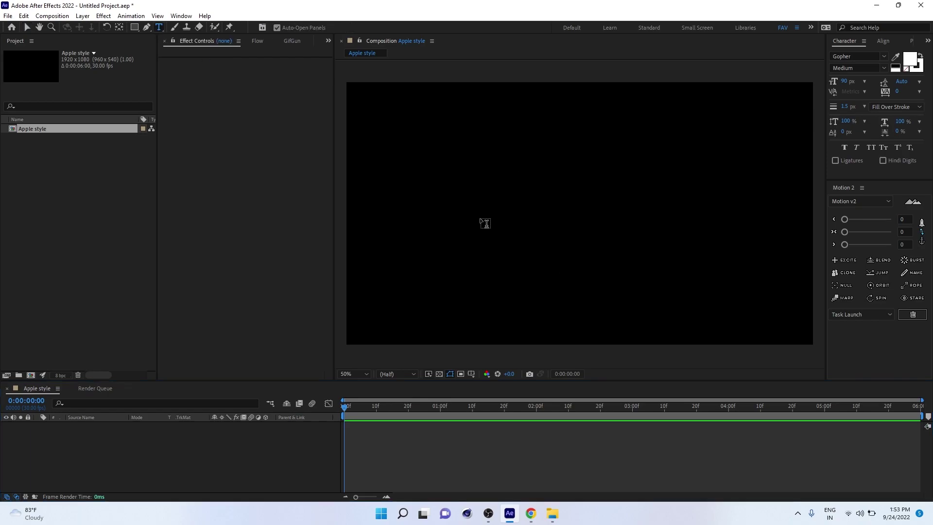
left_click(465, 145)
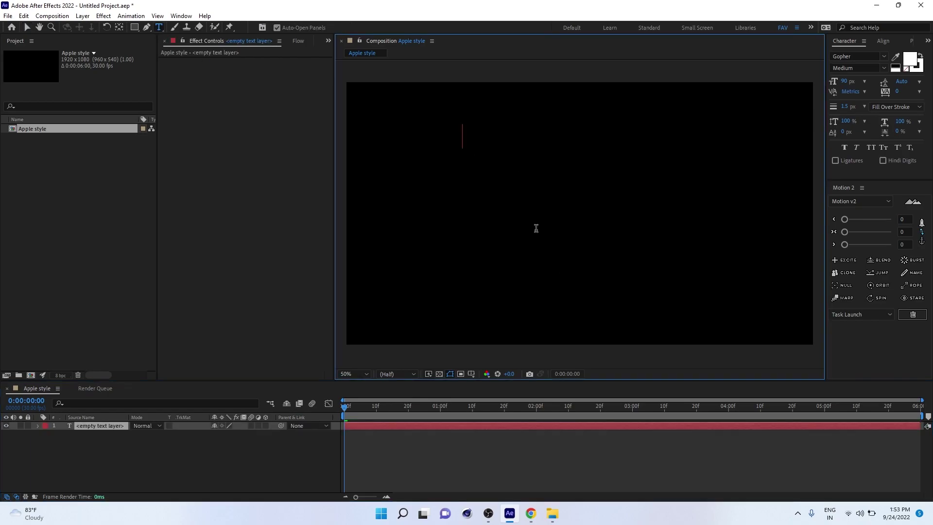
type("This is a Typ")
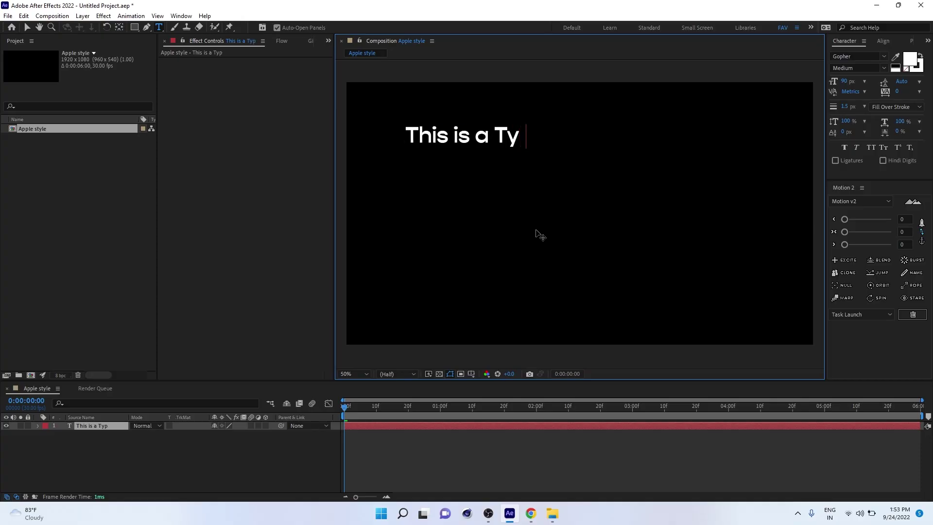
type("ography animation")
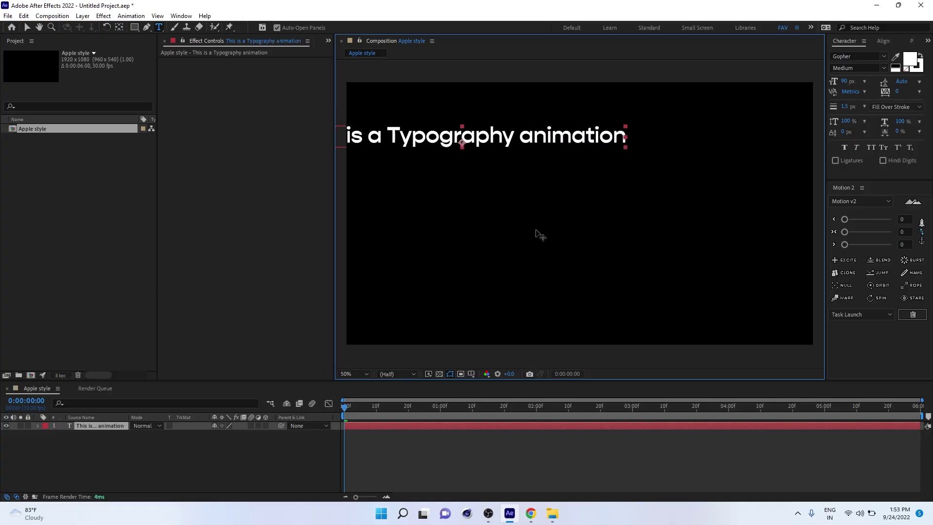
left_click_drag(535, 233, 626, 238)
left_click(891, 42)
left_click(900, 65)
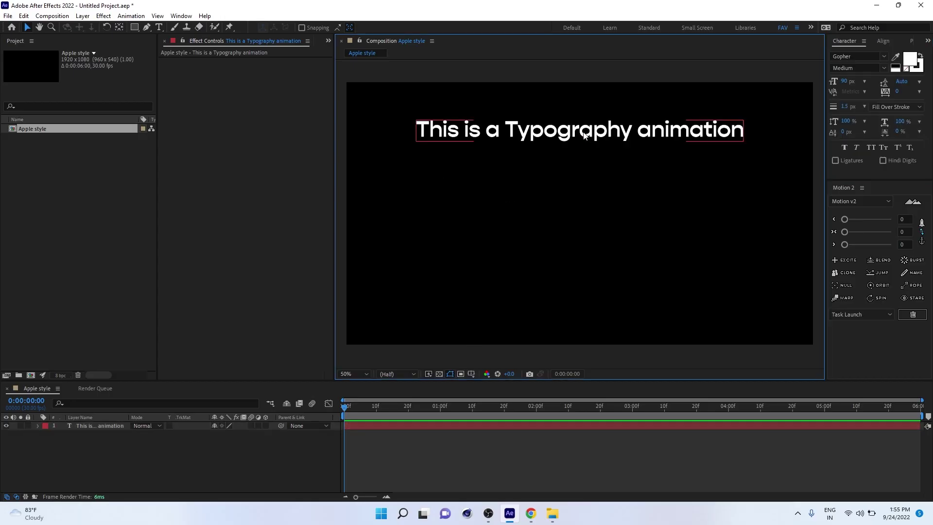
Step: Duplicate the text layer, place the copy below the original and shorten it to "This is a"
left_click(584, 137)
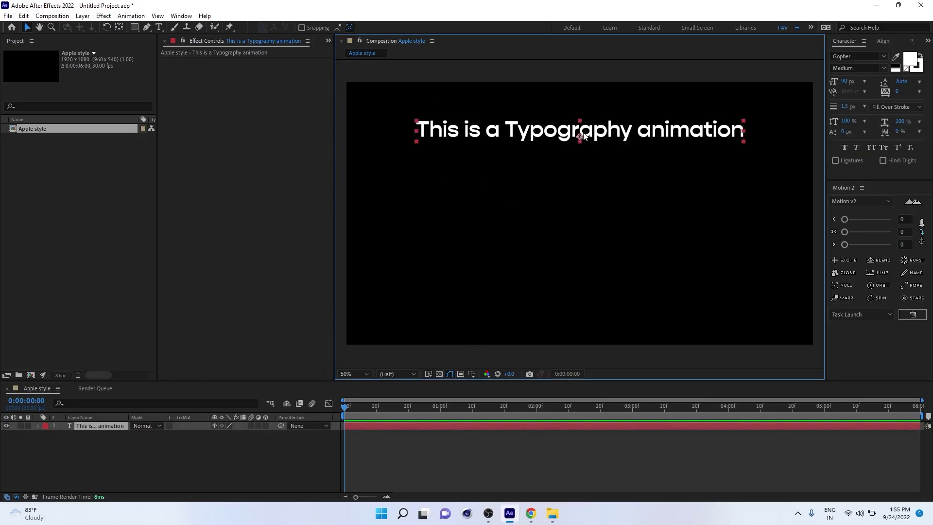
key("ctrl+d")
left_click_drag(585, 136, 579, 215)
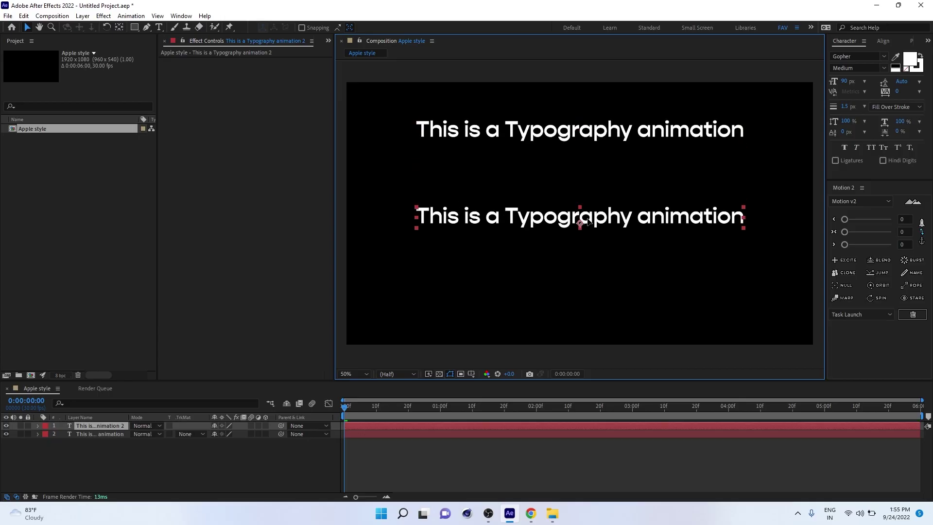
double_click(564, 223)
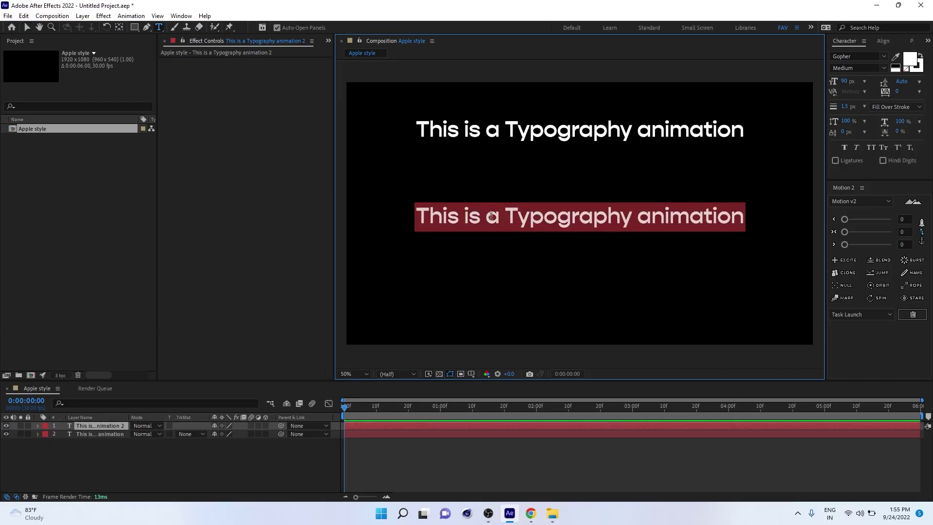
left_click_drag(497, 217, 793, 221)
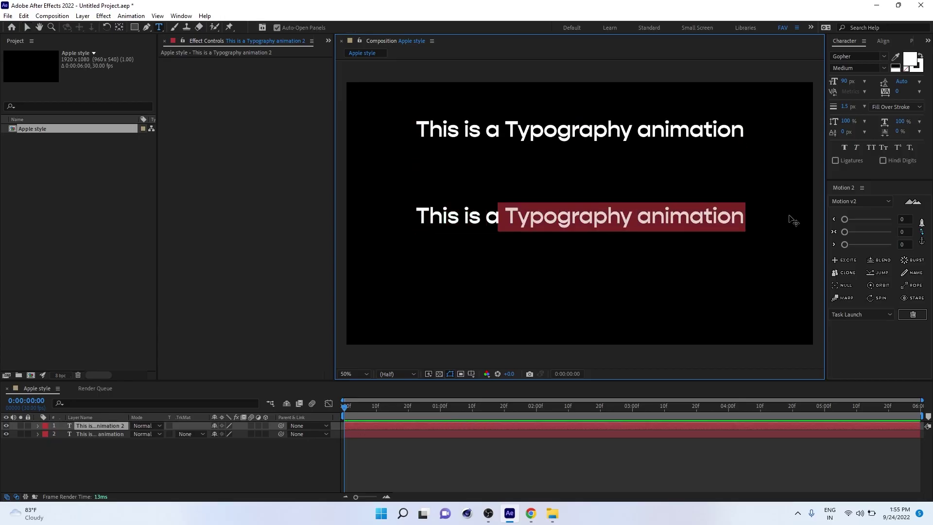
key("BackSpace")
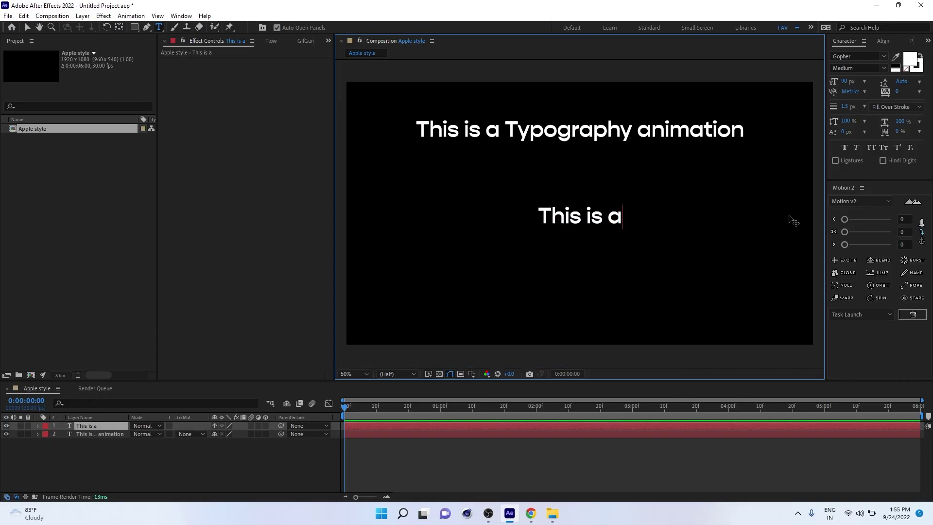
Step: Move the "This is a" text to the left, place a duplicate beside it and change the copy to "typography"
left_click(28, 28)
left_click_drag(602, 224, 544, 225)
key("ctrl+d")
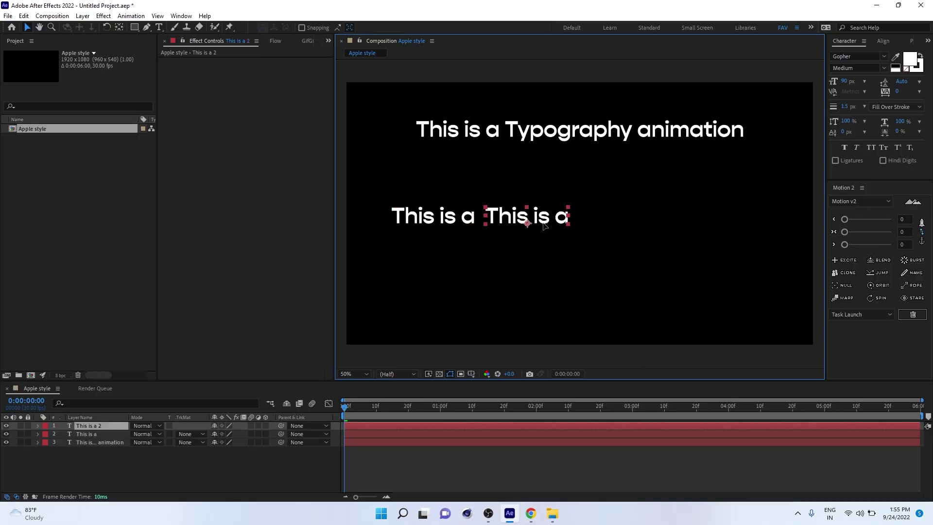
double_click(544, 225)
type("ty")
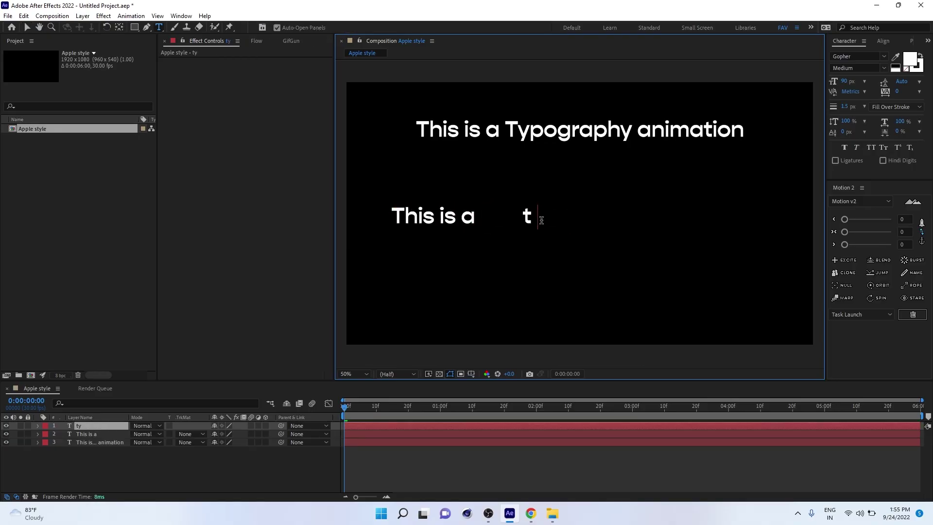
type("pography")
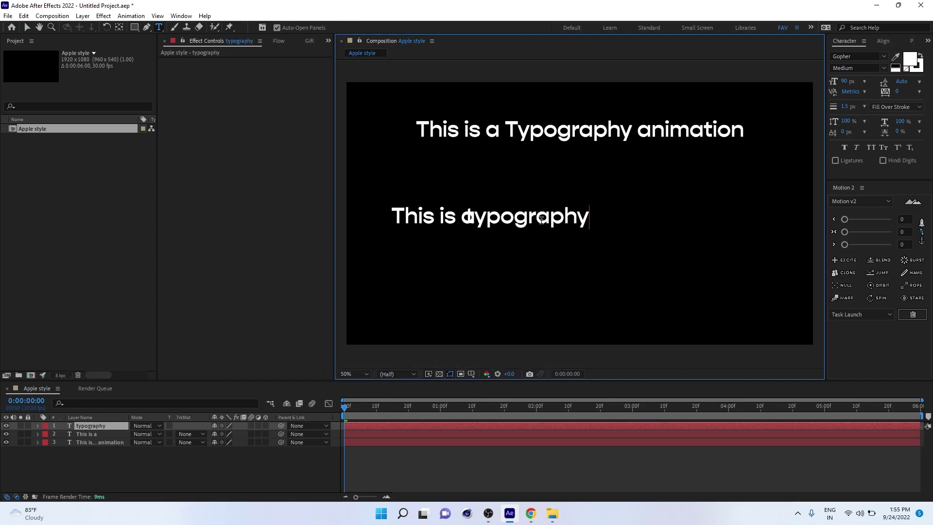
key("Escape")
key("v")
Step: Place a duplicate of "typography" to its right reading "animation", and delete the original full-sentence text layer
left_click_drag(541, 219, 721, 222)
key("ctrl+d")
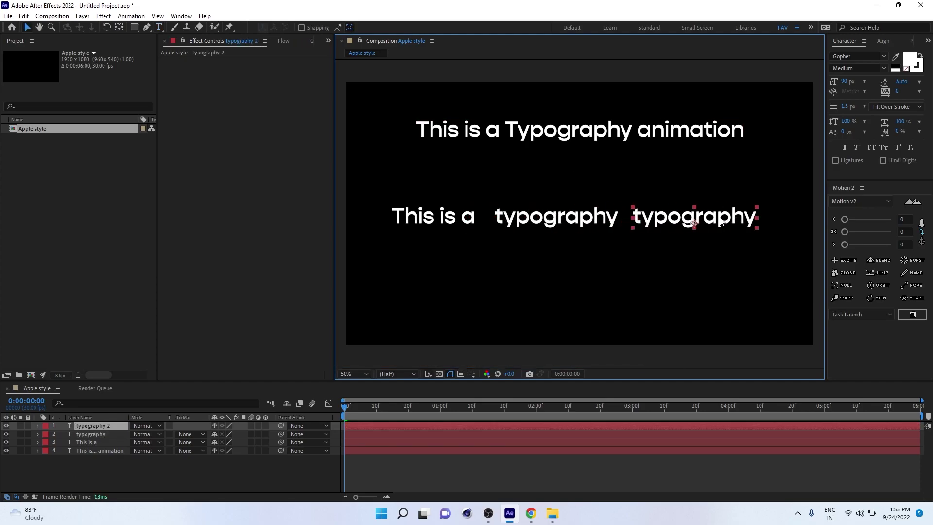
double_click(721, 222)
type("animation")
key("Escape")
left_click(609, 131)
key("Delete")
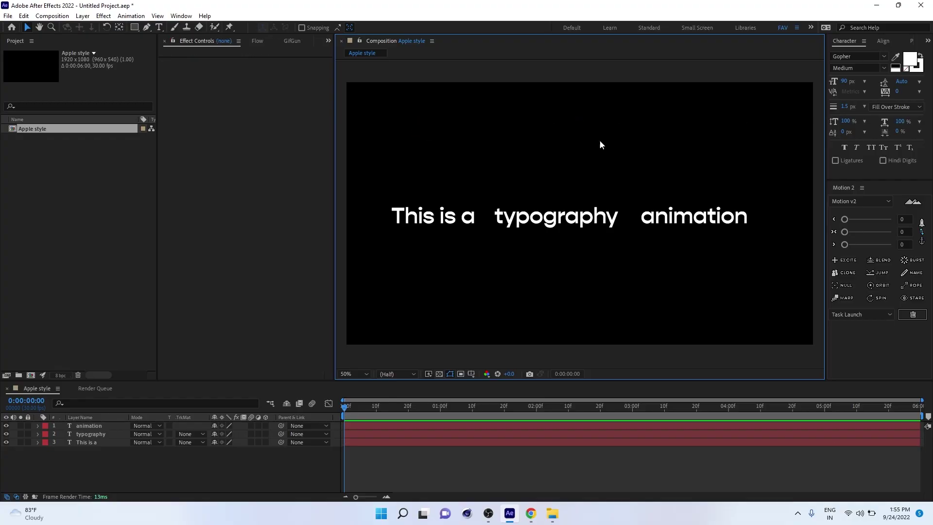
Step: Move "This is a" and "animation" closer to "typography" so the three texts read as one evenly spaced line
left_click_drag(437, 218, 449, 217)
left_click_drag(680, 217, 666, 217)
left_click_drag(452, 216, 449, 215)
left_click(485, 200)
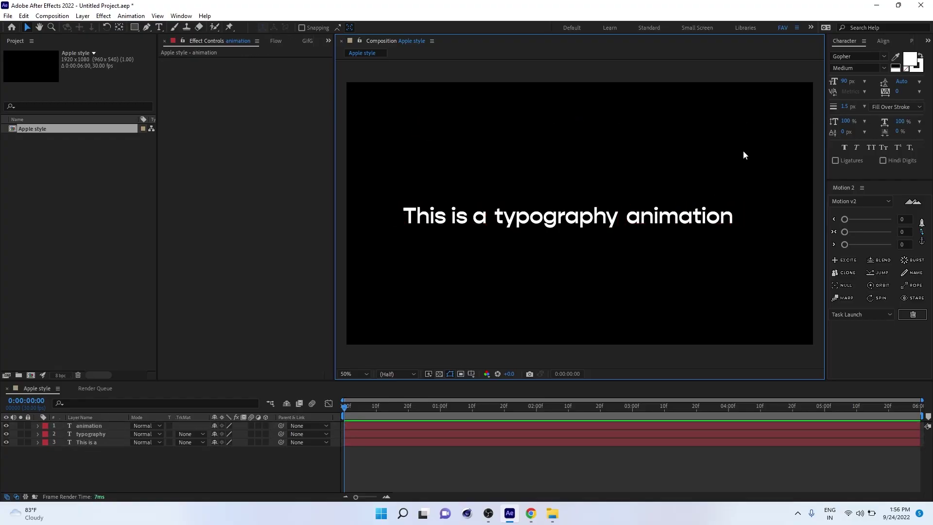
Step: Centre all three text layers together in the frame with the title/action safe guides, and hide the guides
key("ctrl+a")
left_click(471, 374)
left_click(491, 383)
left_click_drag(374, 222, 373, 224)
left_click_drag(571, 217, 583, 213)
left_click(582, 236)
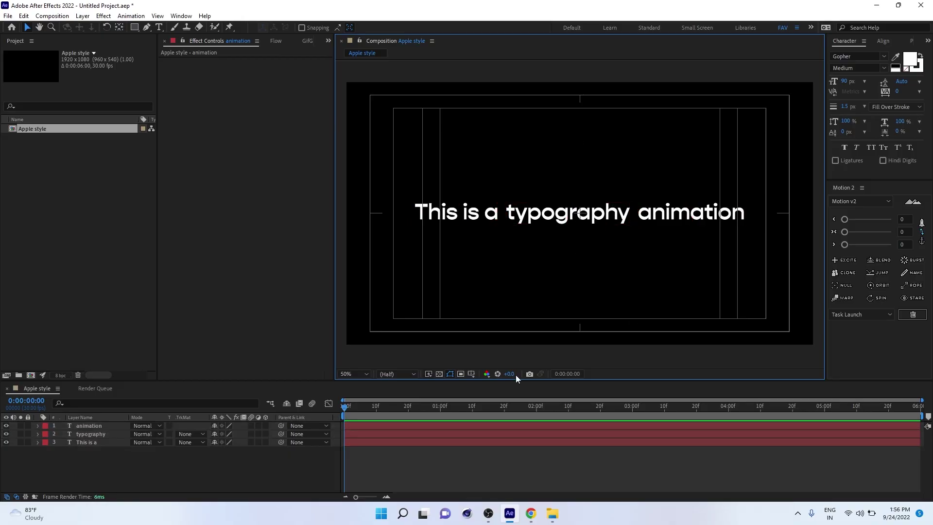
key("apostrophe")
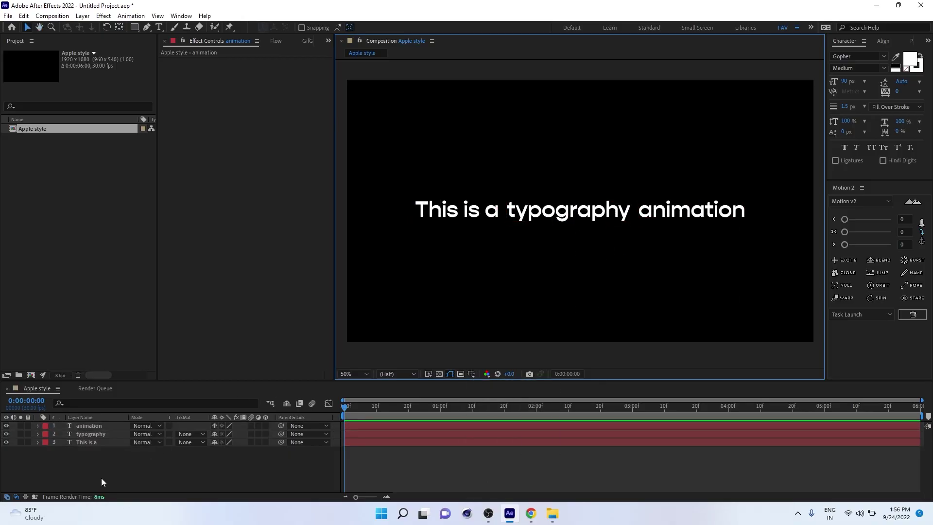
Step: Turn the "animation", "typography" and "This is a" text layers into 3D layers
left_click_drag(95, 462, 102, 418)
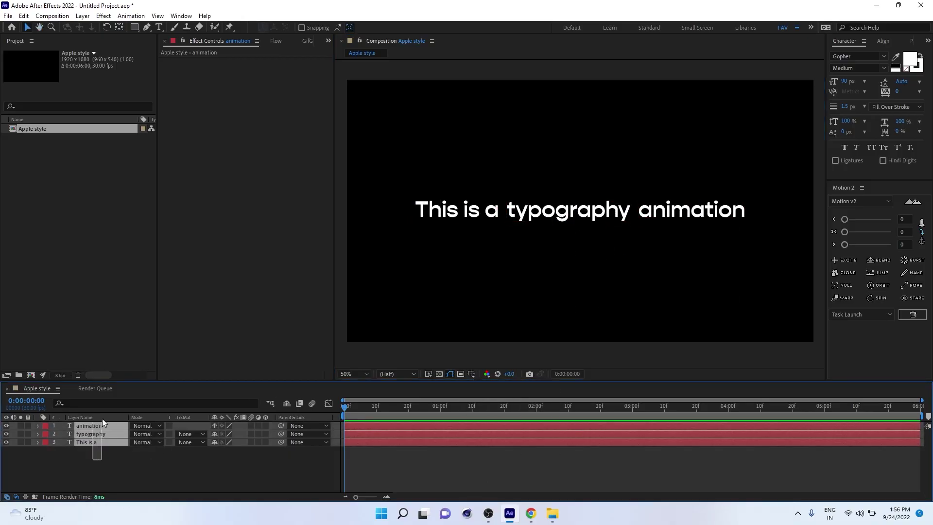
left_click(266, 425)
left_click(240, 479)
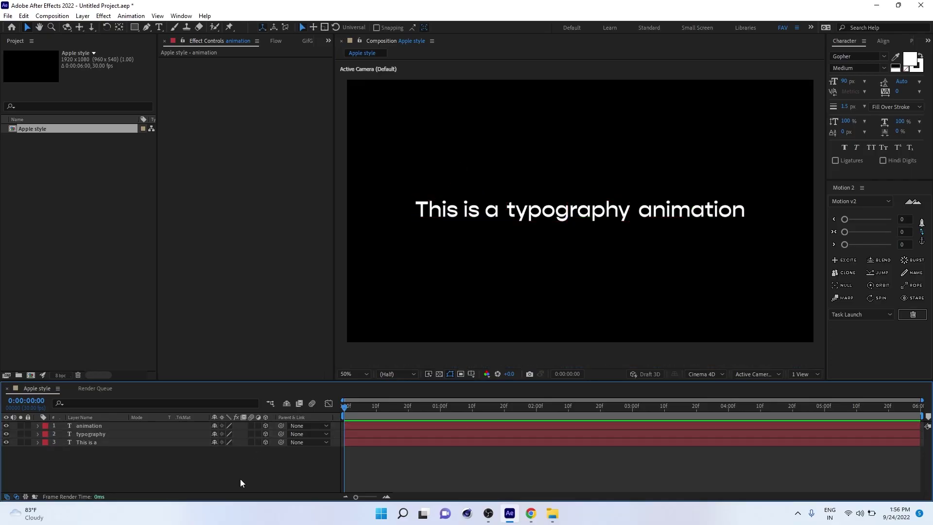
Step: Move the anchor point of the "typography" text about 96 px to the right of its centre
left_click(550, 205)
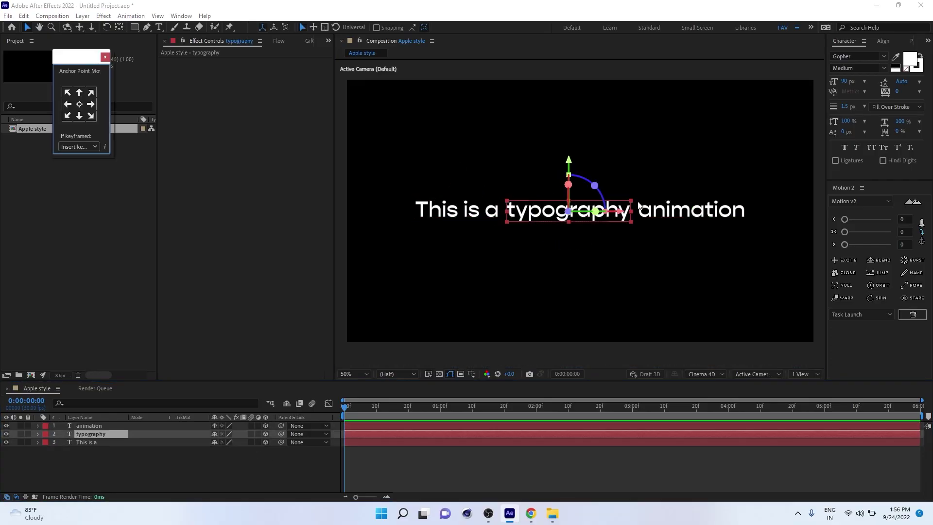
left_click(123, 28)
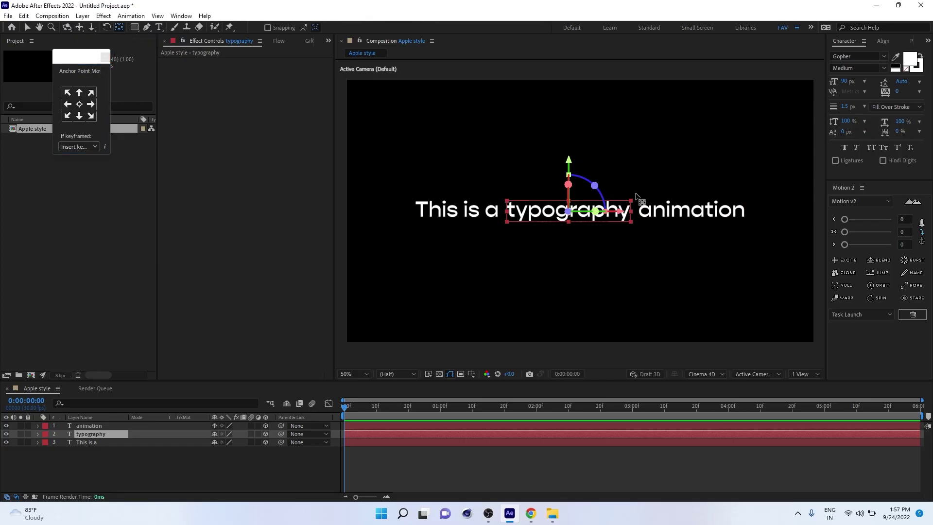
left_click_drag(630, 214, 649, 215)
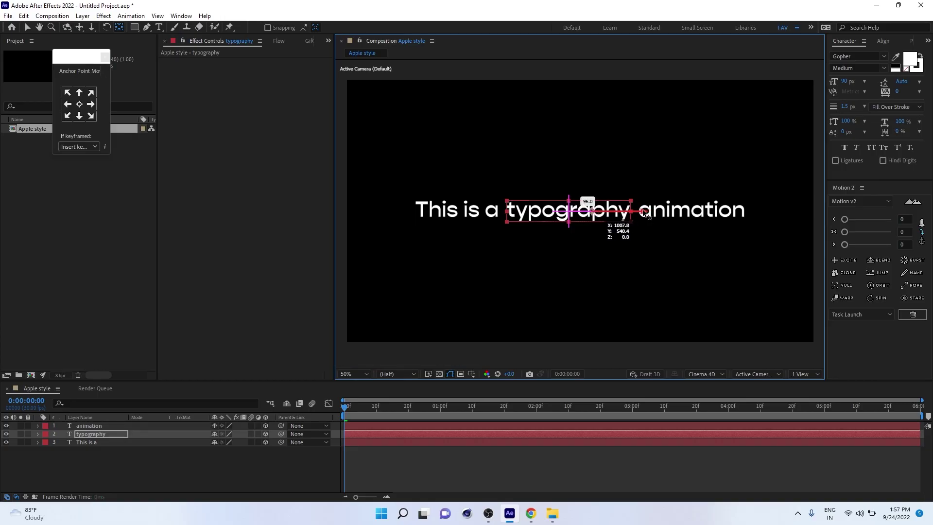
left_click(25, 28)
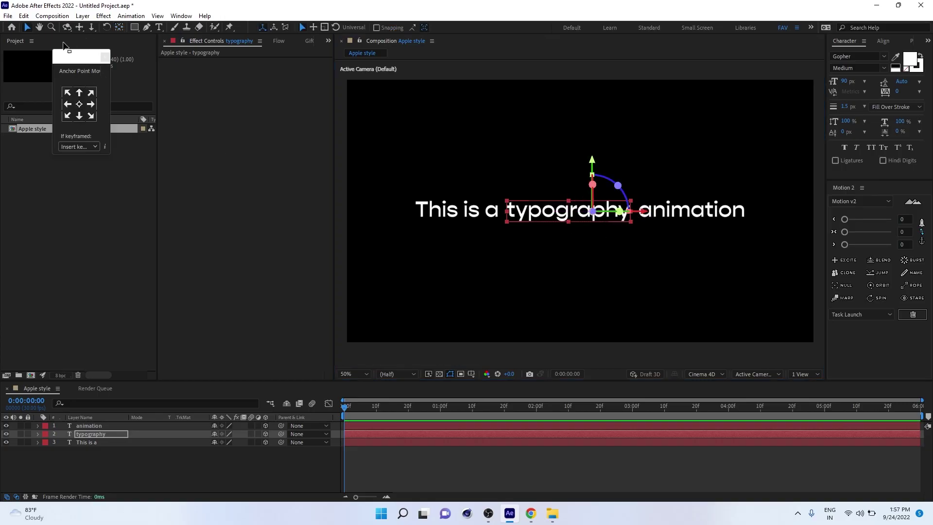
Step: Set the Y Rotation of the "typography" layer to -55°
left_click(101, 431)
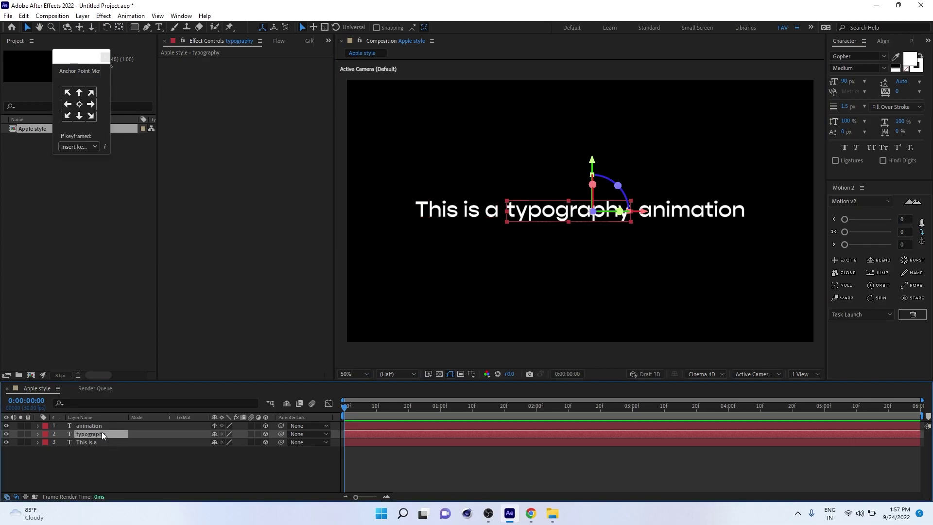
key("r")
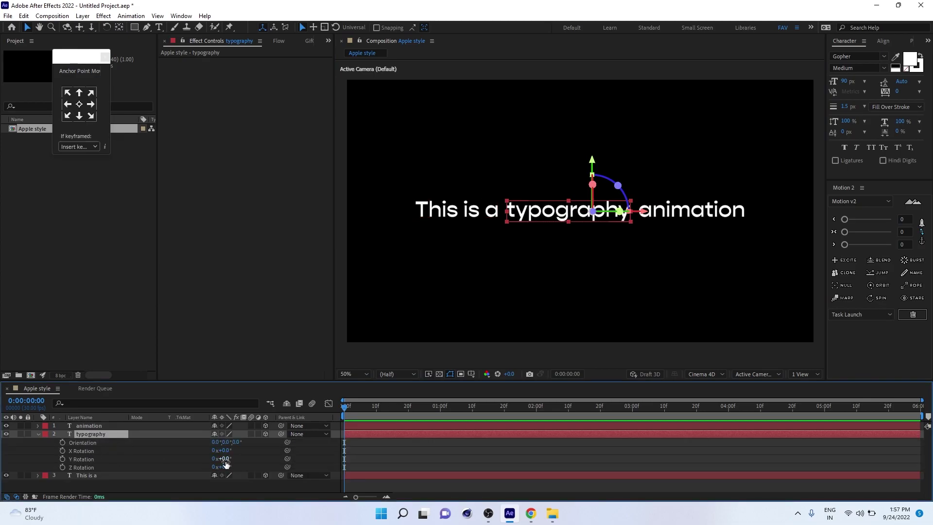
left_click_drag(225, 459, 197, 461)
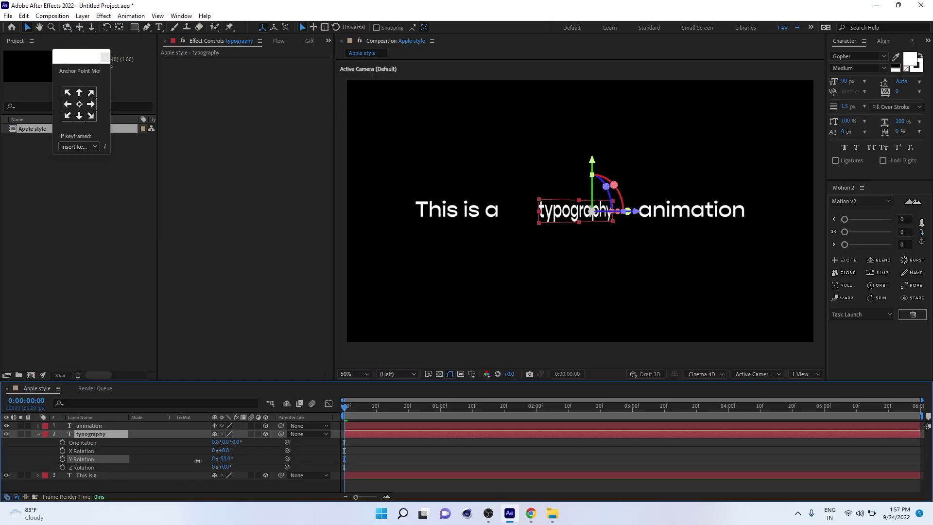
left_click(680, 303)
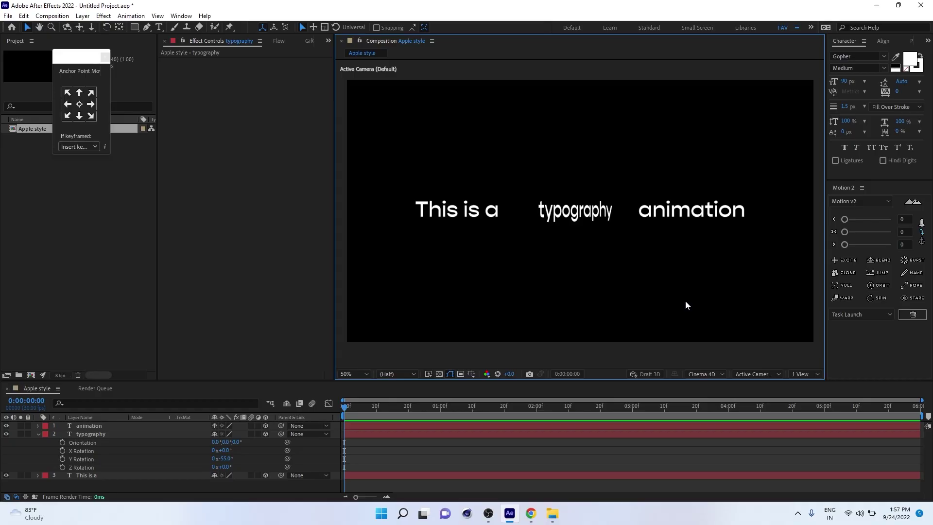
Step: Undo the Y Rotation and anchor point changes on the "typography" layer
key("ctrl+z")
key("ctrl+z")
key("ctrl+z")
key("ctrl+z")
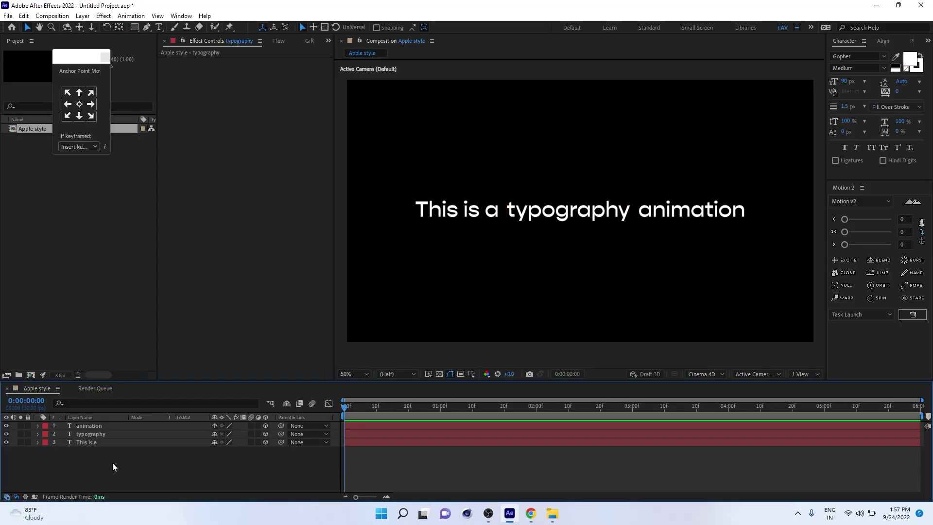
Step: Add a two-node camera from the 15mm preset with its focal length set to 8 mm
left_click(52, 16)
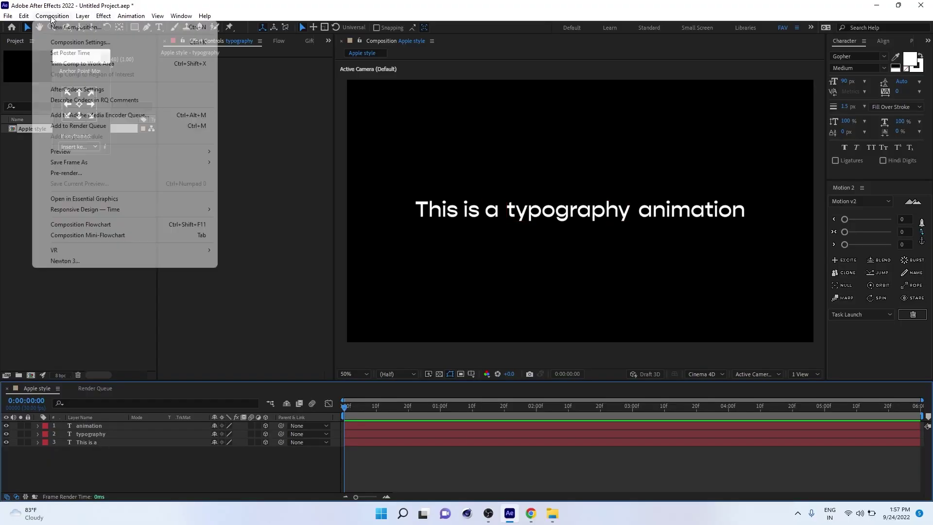
mouse_move(82, 15)
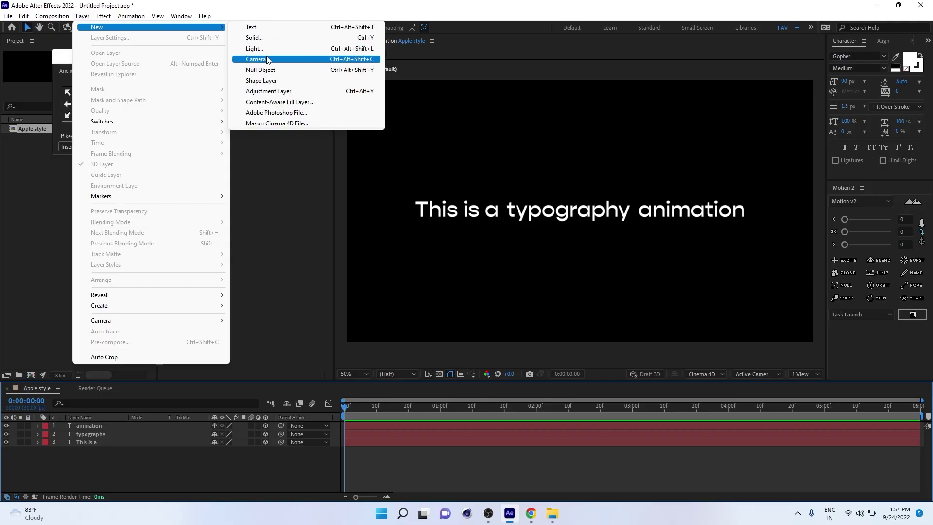
left_click(267, 59)
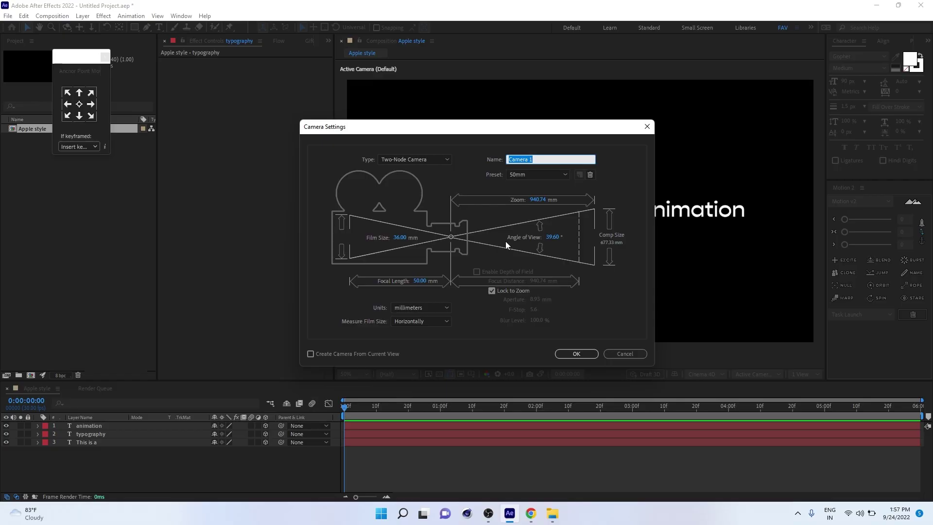
left_click(561, 173)
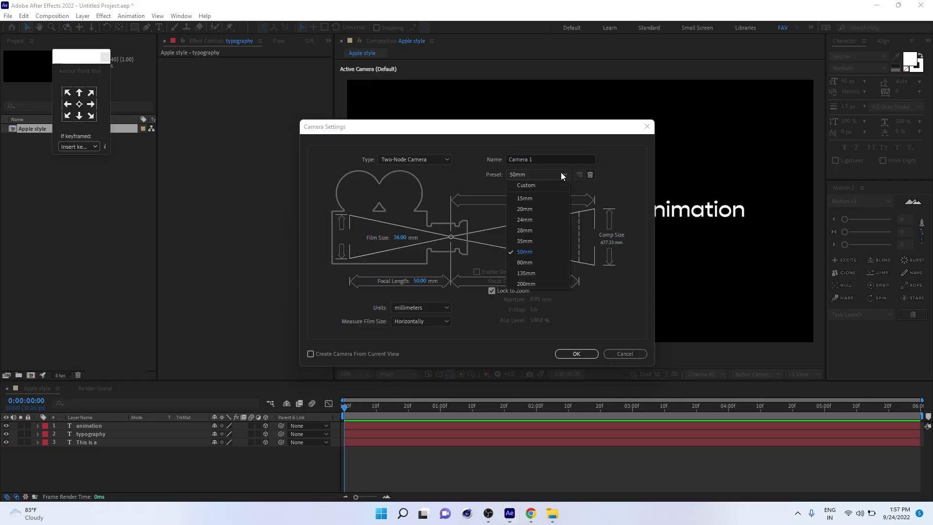
left_click(543, 197)
left_click(420, 281)
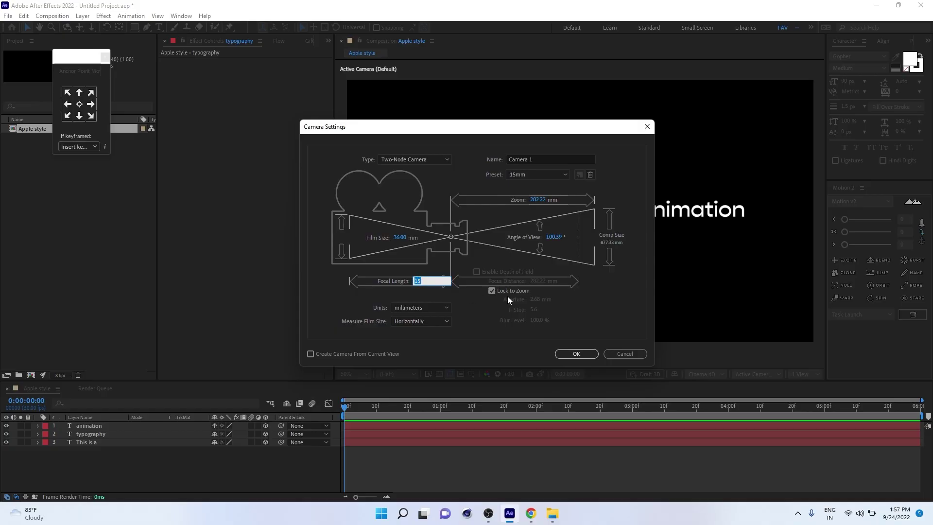
type("8")
left_click(482, 314)
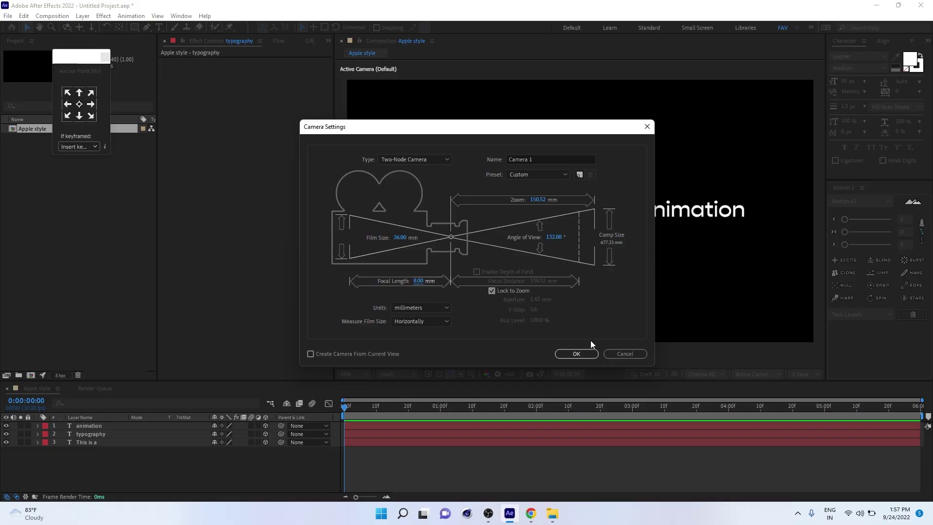
left_click(583, 355)
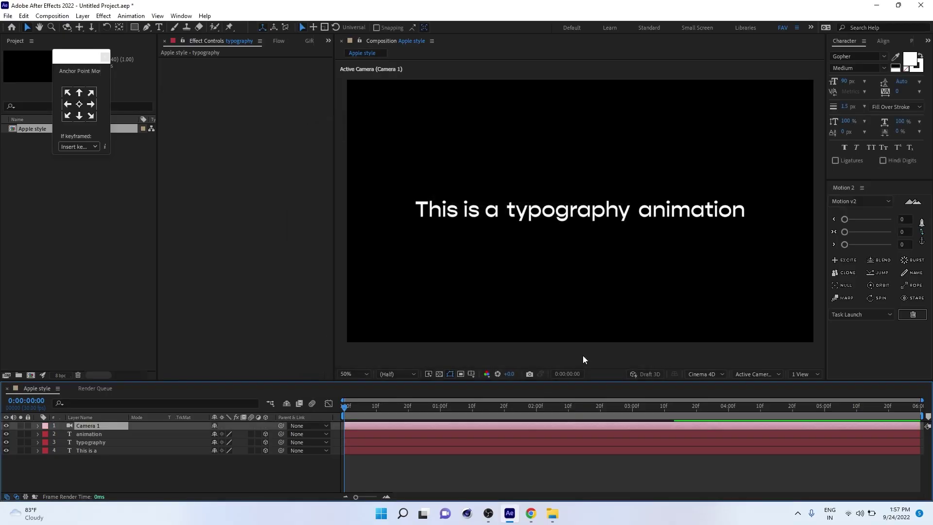
Step: Set the Y Rotation of the "typography" layer to -51°
left_click(104, 444)
key("r")
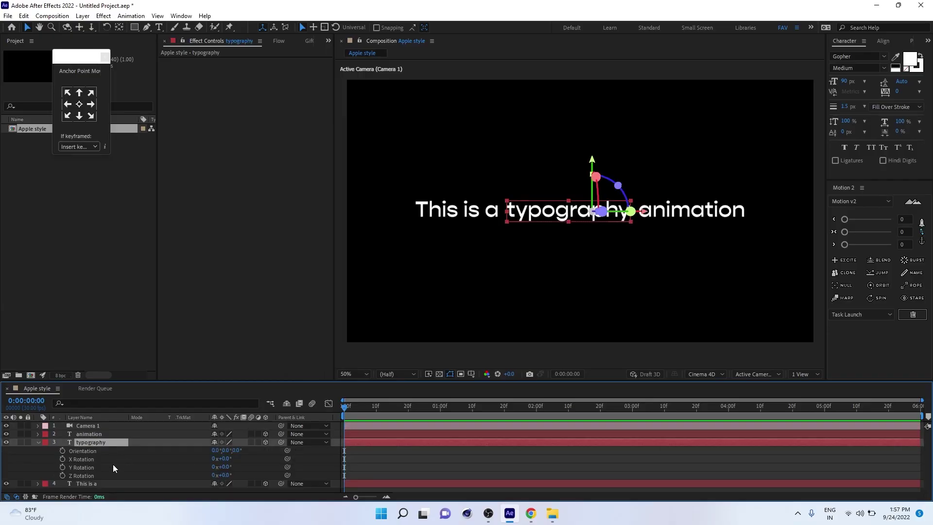
left_click(113, 467)
left_click_drag(229, 466, 197, 461)
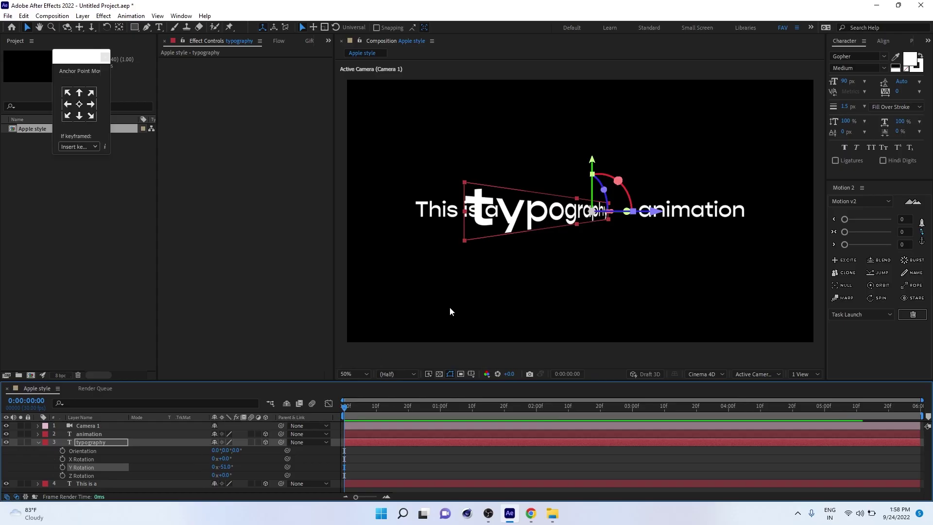
Step: Shift the "typography" text to the right and set its Y Rotation to -42°
left_click_drag(655, 213, 706, 234)
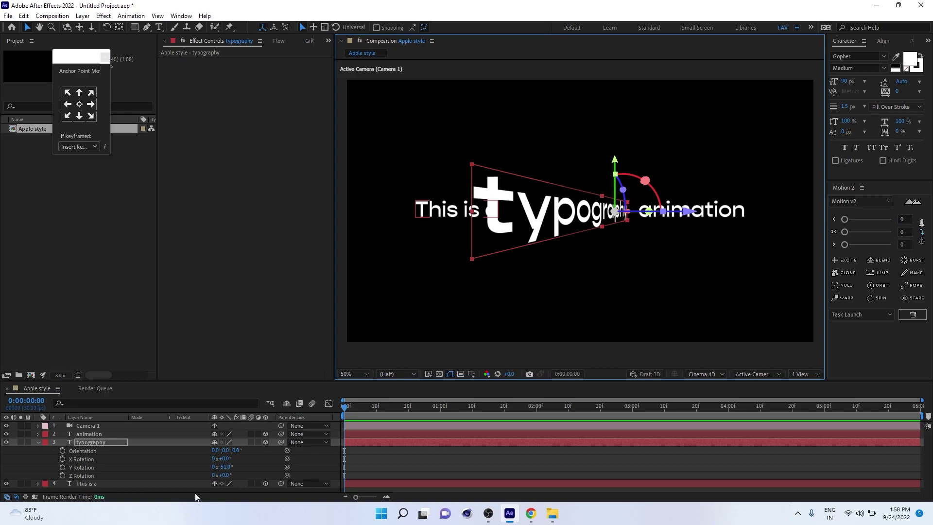
left_click_drag(229, 466, 229, 464)
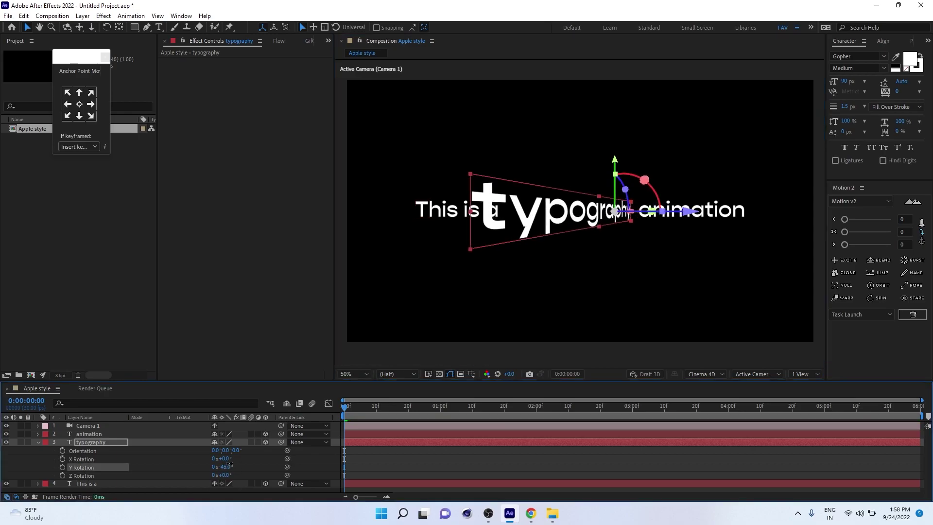
left_click(663, 264)
left_click(608, 217)
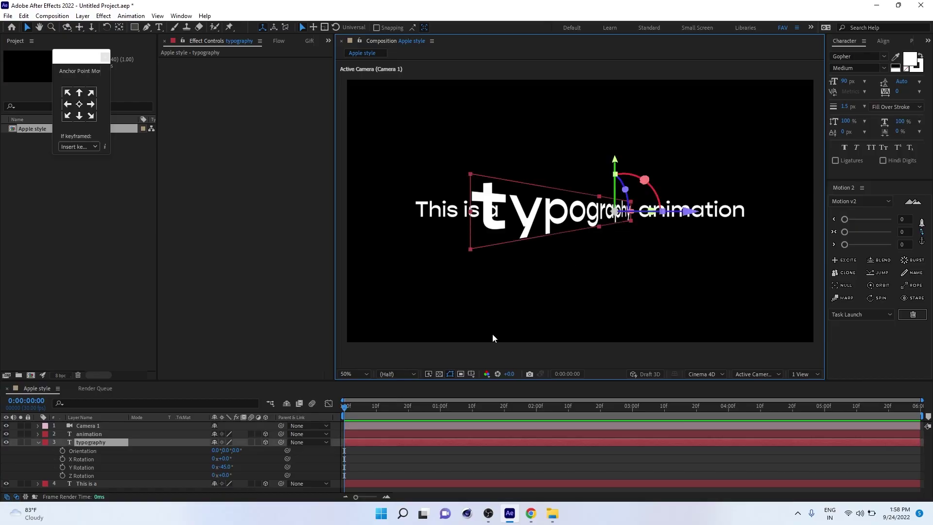
mouse_move(228, 467)
left_mouse_down()
mouse_move(209, 466)
mouse_move(231, 471)
left_mouse_up()
Step: Move "This is a" left and "animation" right to clear space around the rotated "typography" text
left_click(431, 216)
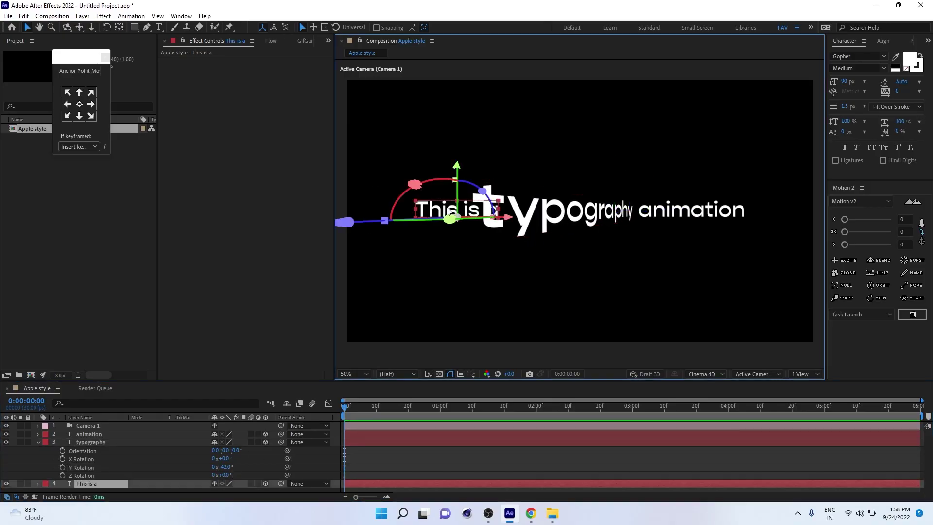
mouse_move(431, 216)
left_mouse_down()
mouse_move(408, 213)
mouse_move(415, 213)
left_mouse_up()
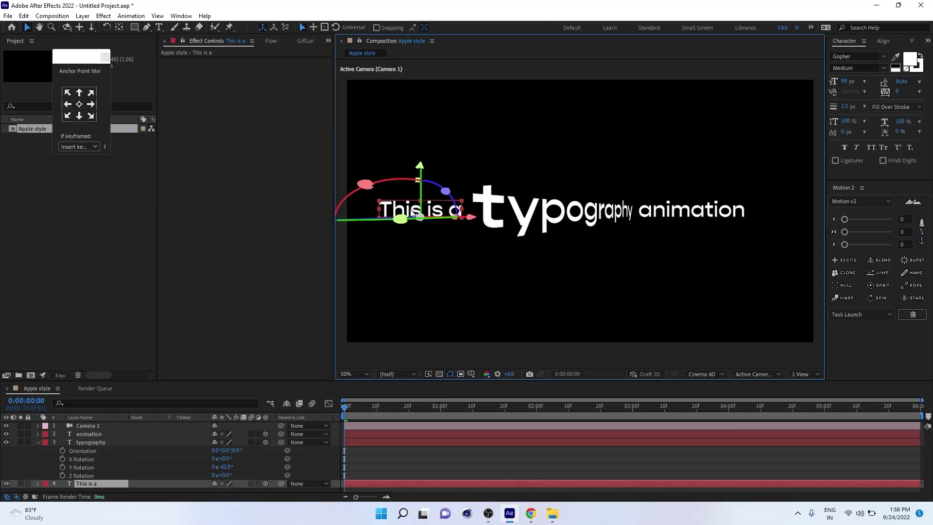
left_click(700, 210)
left_click_drag(680, 211, 687, 210)
left_click(581, 209)
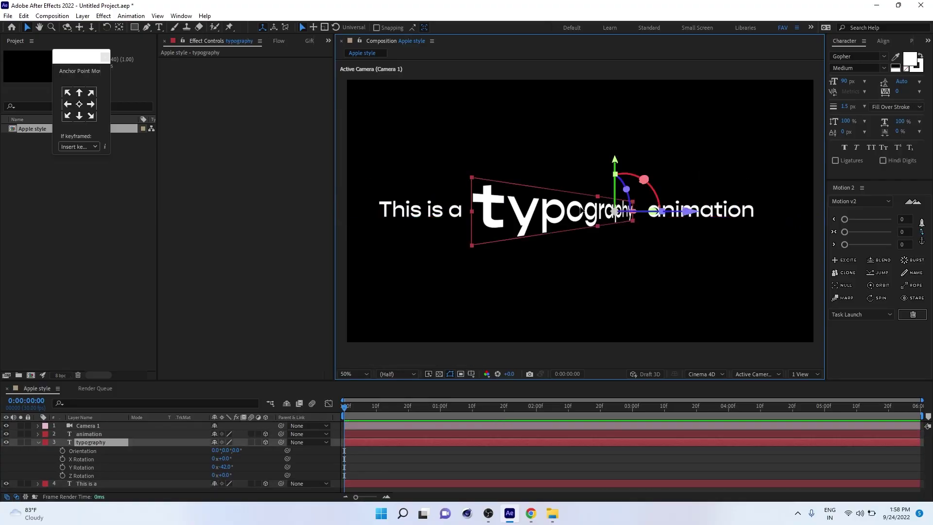
left_click(636, 316)
left_click(596, 223)
left_click(539, 305)
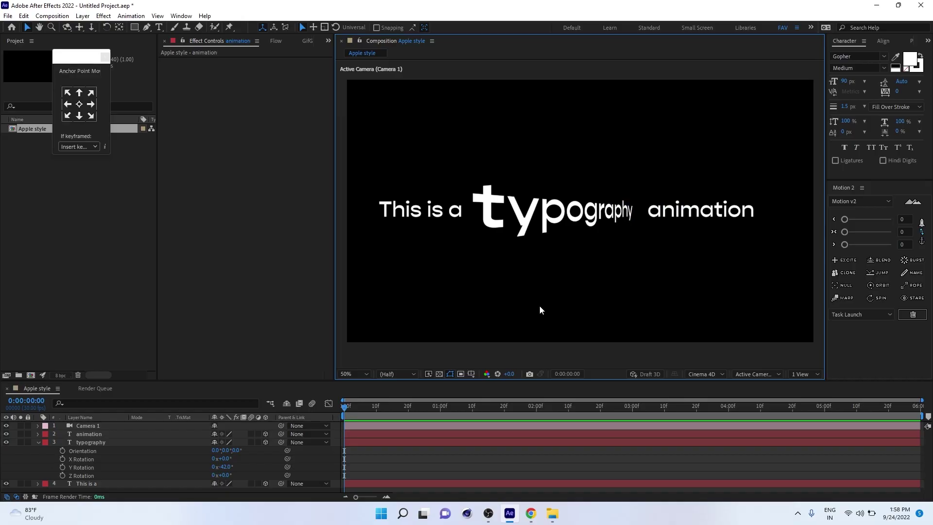
Step: Undo the rotation and position changes on the three text layers
left_click(89, 434)
left_click(38, 442)
left_click(107, 465)
key("ctrl+z")
key("ctrl+z")
key("ctrl+z")
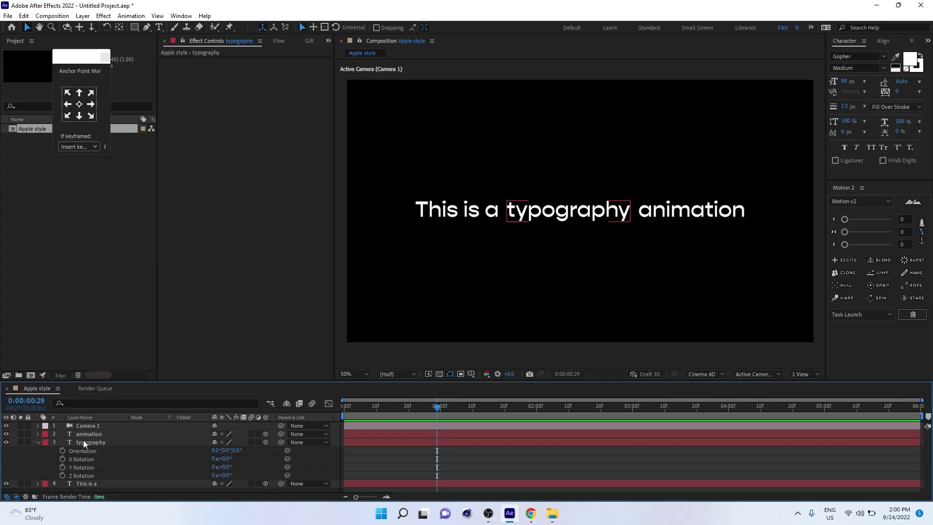
Step: Add Position keyframes to the "animation" and "This is a" layers at 0:00:00:29
left_click(85, 441)
left_click(91, 436)
key("p")
left_click(63, 441)
left_click(91, 485)
key("p")
left_click(63, 488)
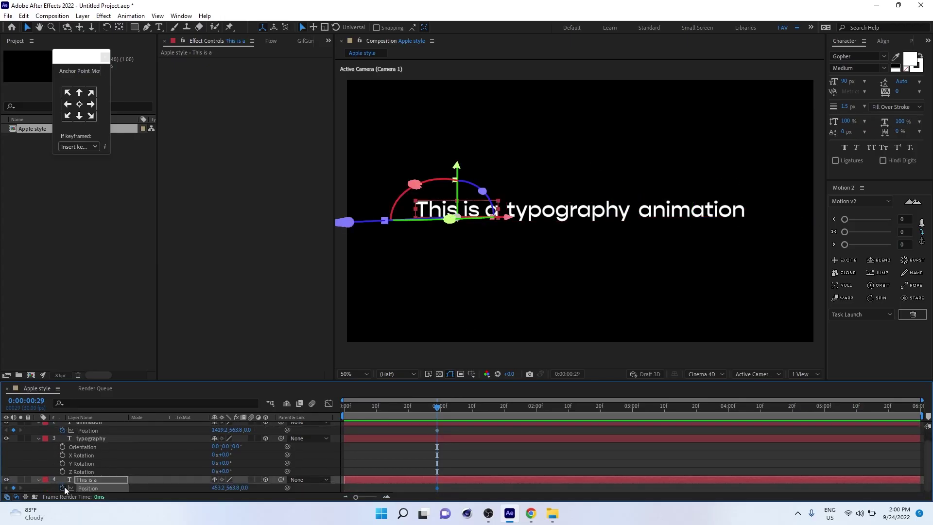
Step: Try a negative Y Rotation on the "typography" layer at 0:00:02:00 and undo it
left_click_drag(507, 415, 540, 418)
left_click(77, 463)
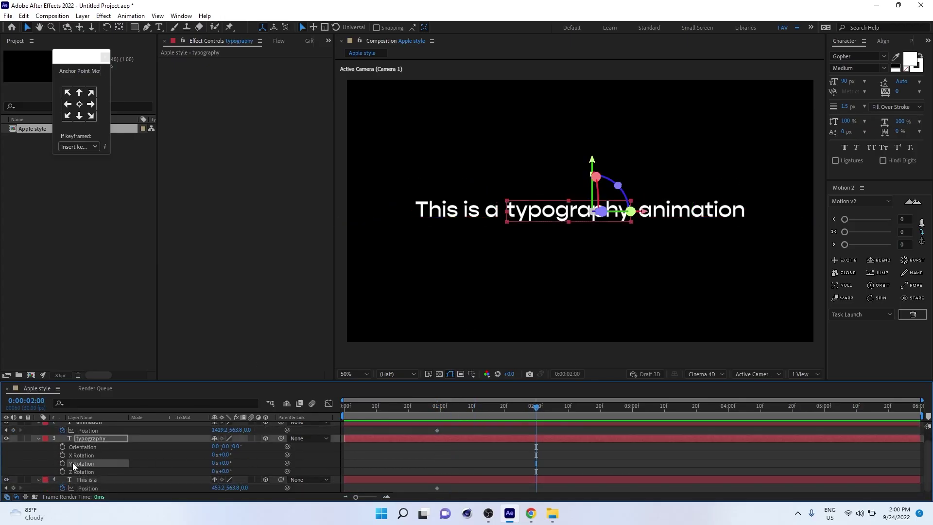
left_click_drag(228, 471, 192, 463)
key("ctrl+z")
key("ctrl+z")
Step: Add Position and Y Rotation keyframes to the "typography" layer at 0:00:00:29 and show all keyframed properties
left_click(436, 415)
left_click(95, 437)
key("p")
left_click(63, 458)
key("u")
key("u")
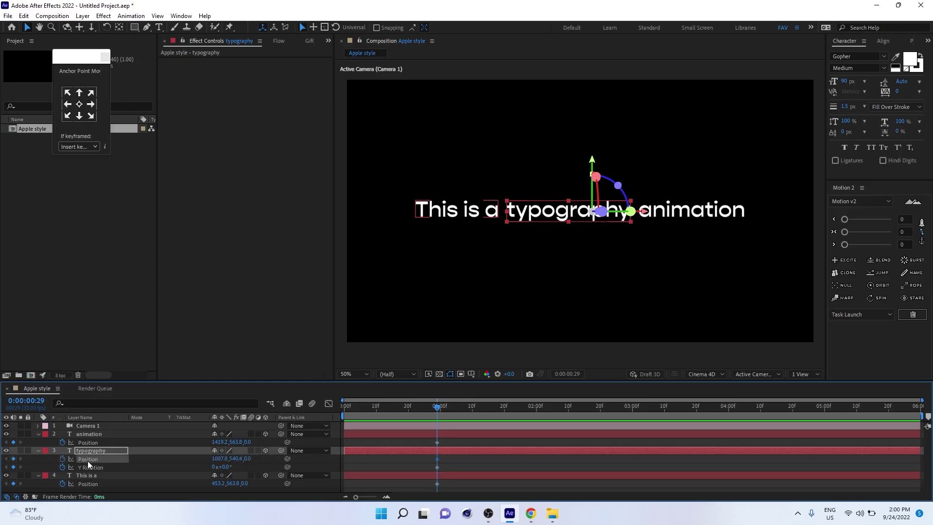
left_click(437, 467)
left_click(437, 459, "shift")
key("F2")
Step: At 0:00:02:00, move "typography" to about 1080.6, 540.4, -72.7 and set its Y Rotation to about -43.7°
left_click_drag(437, 408, 535, 473)
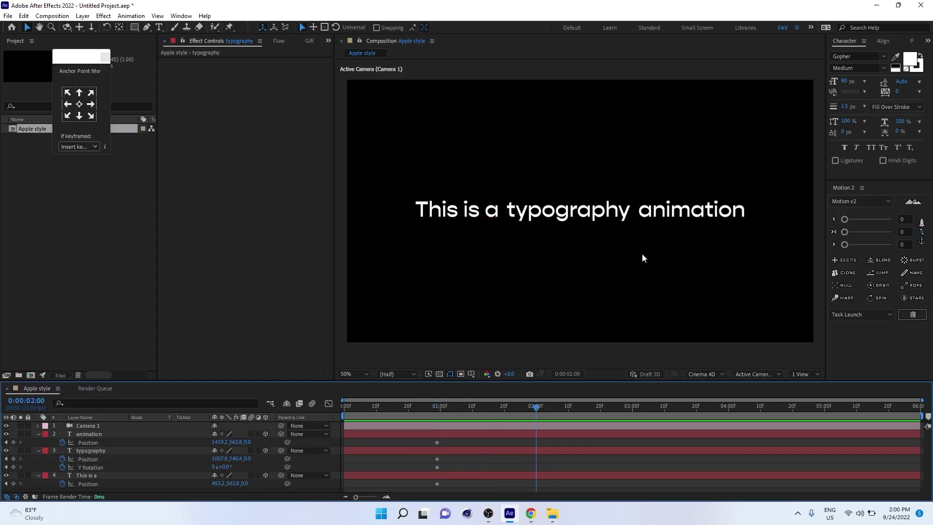
left_click_drag(203, 466, 199, 467)
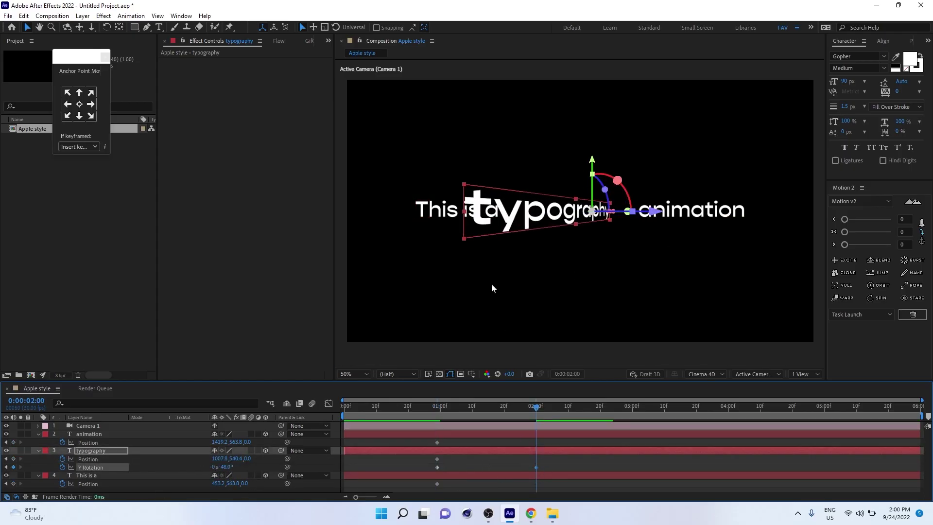
left_click_drag(650, 212, 713, 255)
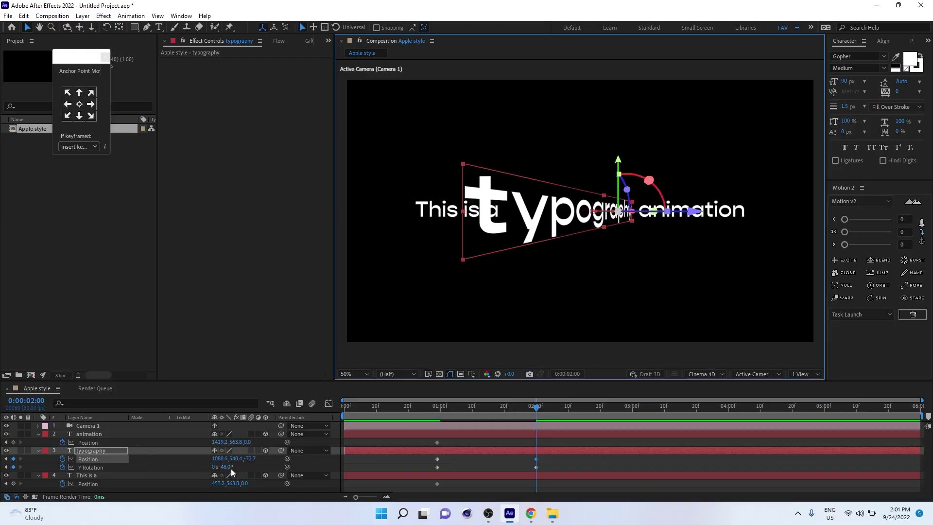
left_click_drag(226, 467, 246, 467)
Step: Move "animation" right to X 1549.2, and "typography" to 1141.7, 540.4, -128.3 with Y Rotation -37.4°
left_click(733, 209)
left_click_drag(693, 212, 765, 232)
left_click(613, 212)
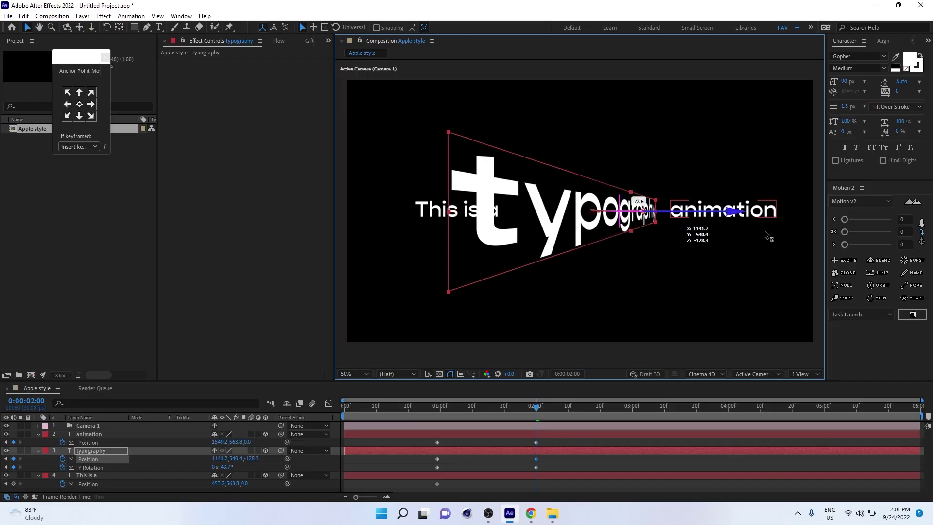
left_click_drag(226, 467, 255, 467)
Step: Move the "This is a" text left to about X 273.2 at 0:00:02:00
left_click(429, 211)
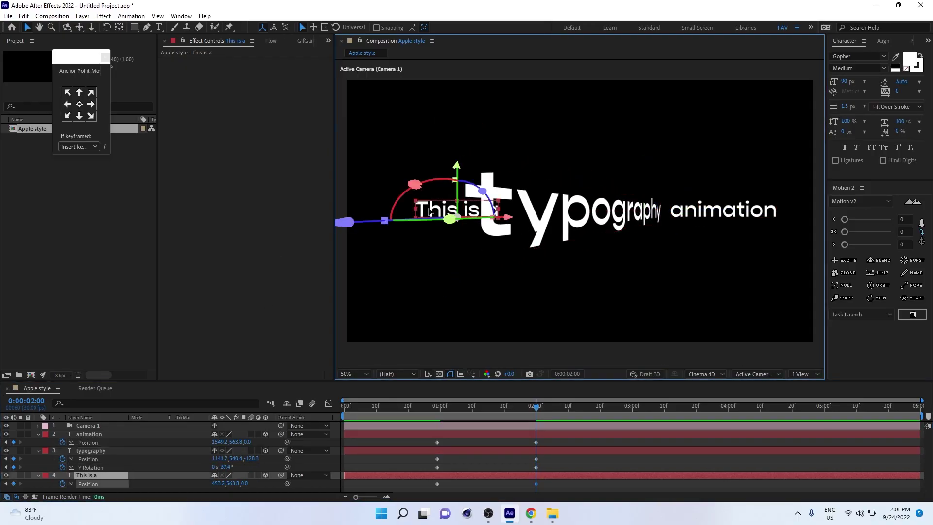
left_click_drag(430, 210, 393, 213)
left_click(662, 310)
left_click_drag(661, 310, 652, 303)
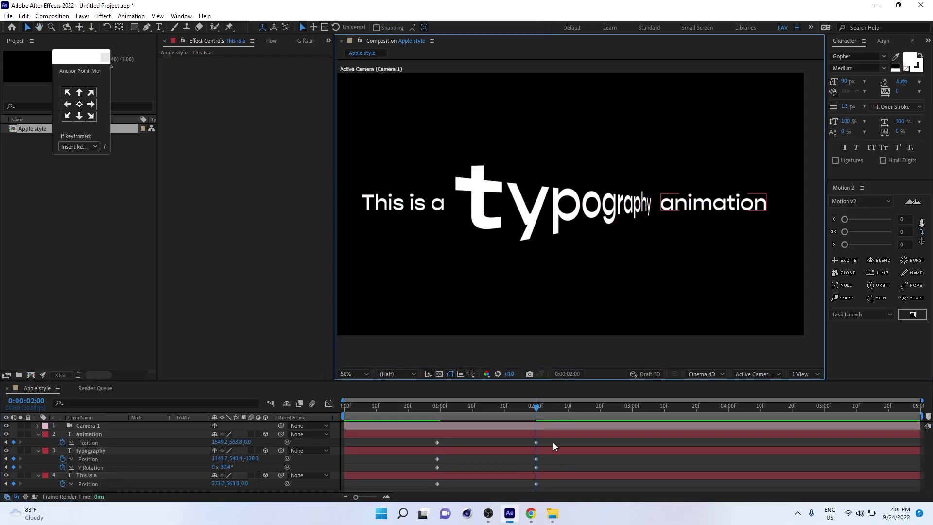
Step: Ease all Position and Y Rotation keyframes, shape their speed curves to peak midway, and preview the motion
left_click_drag(553, 439, 427, 486)
left_click(329, 403)
left_click_drag(392, 426, 598, 477)
mouse_move(470, 465)
left_mouse_down()
mouse_move(507, 465)
mouse_move(467, 465)
left_mouse_up()
left_click_drag(427, 406, 451, 408)
key("space")
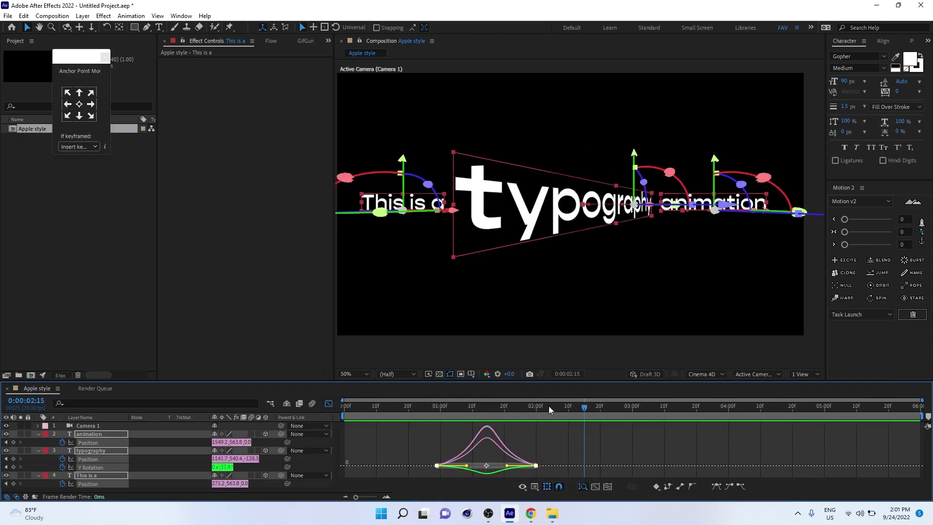
Step: Nudge "This is a" right to X 323.2 at its 0:00:02:00 keyframe, preview the animation and close the Graph Editor
left_click(399, 199)
key("shift+Right")
key("shift+Right")
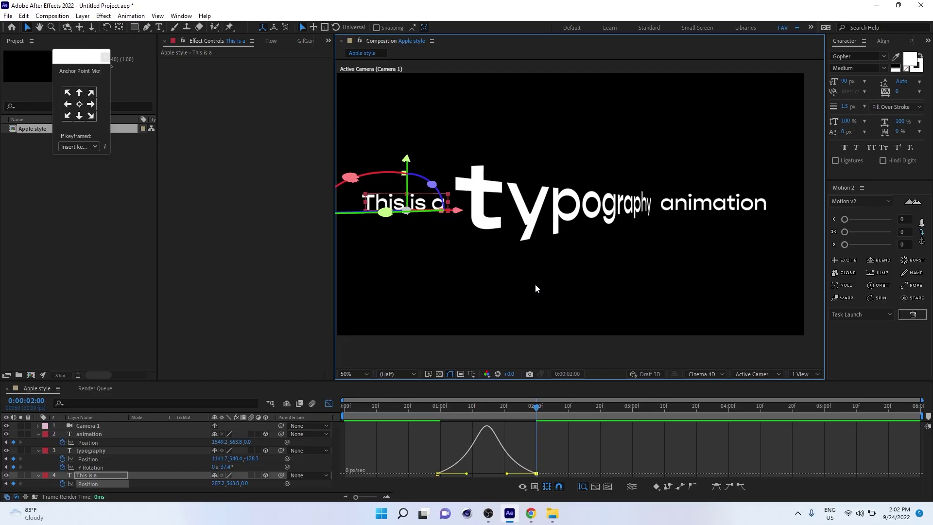
left_click(430, 413)
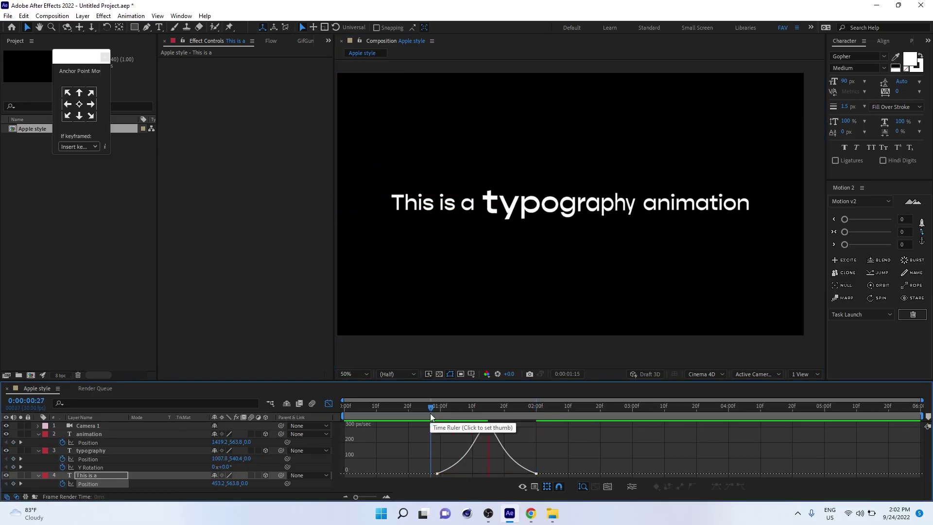
key("space")
left_click(438, 407)
key("space")
key("space")
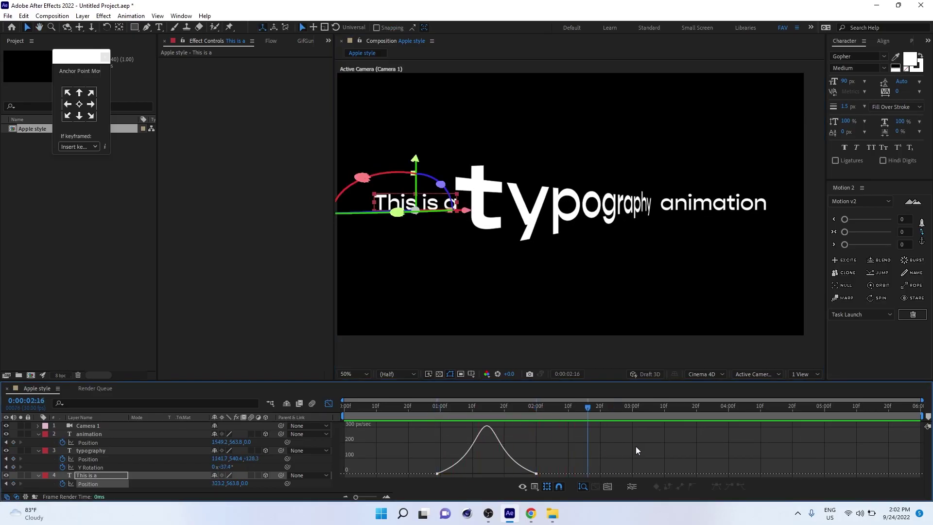
left_click(329, 403)
left_click(583, 422)
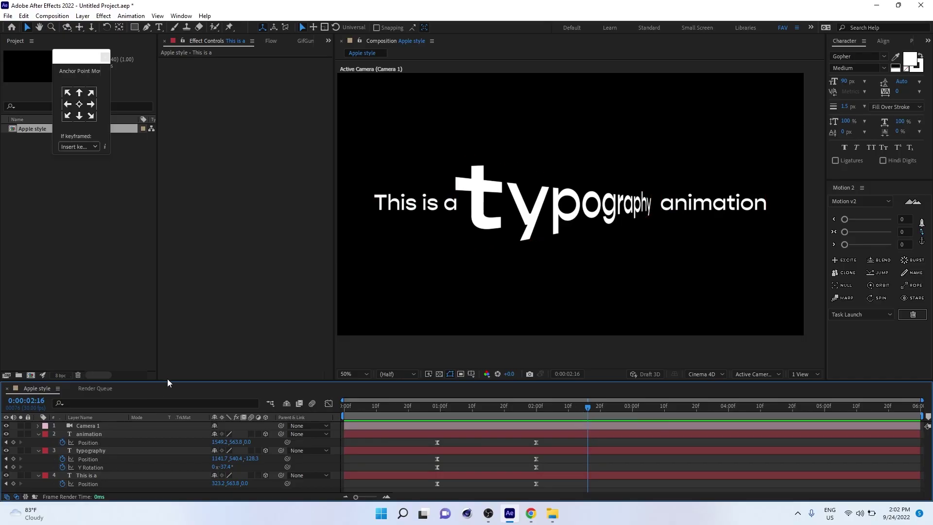
Step: Add a 3D null object and parent Camera 1 to it
left_click_drag(168, 380, 176, 347)
left_click_drag(583, 242, 592, 251)
right_click(151, 483)
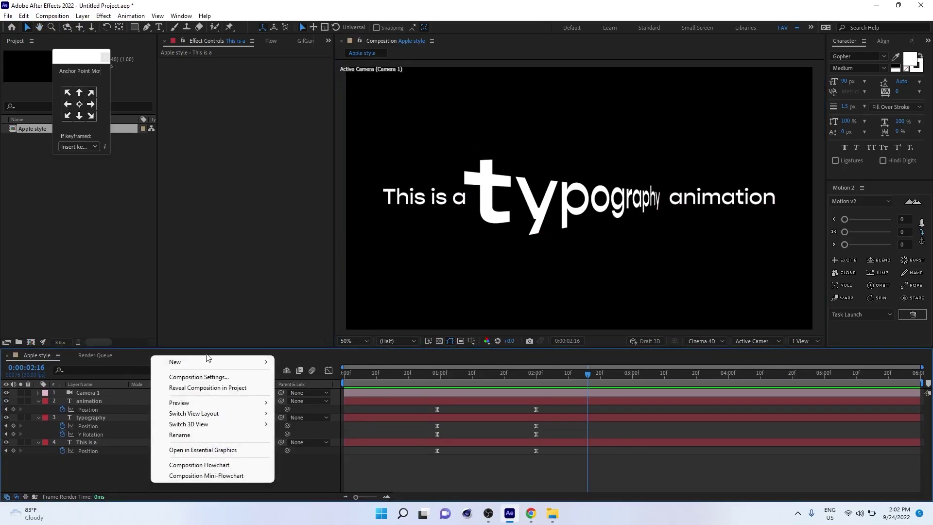
mouse_move(208, 359)
left_click(314, 415)
left_click(44, 394)
left_click(73, 216)
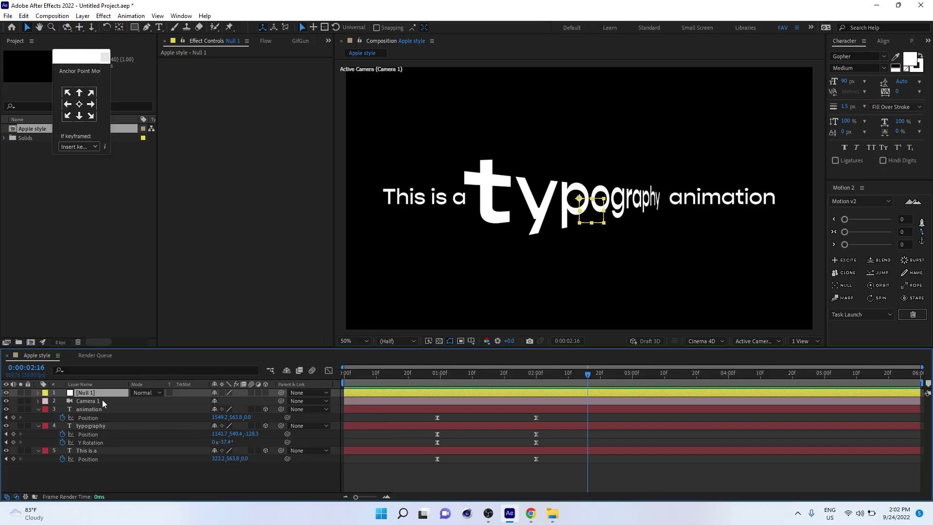
left_click(93, 401)
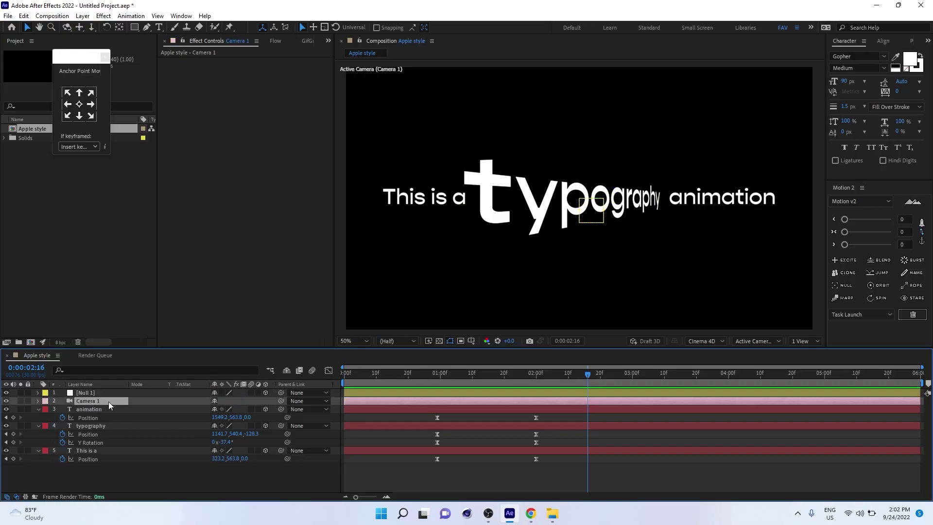
left_click_drag(103, 401, 91, 394)
Step: Keyframe the null's Position at 0:00:02:00, and set its Z position to about 149 at 0:00:02:16
left_click(91, 394)
key("alt+shift+p")
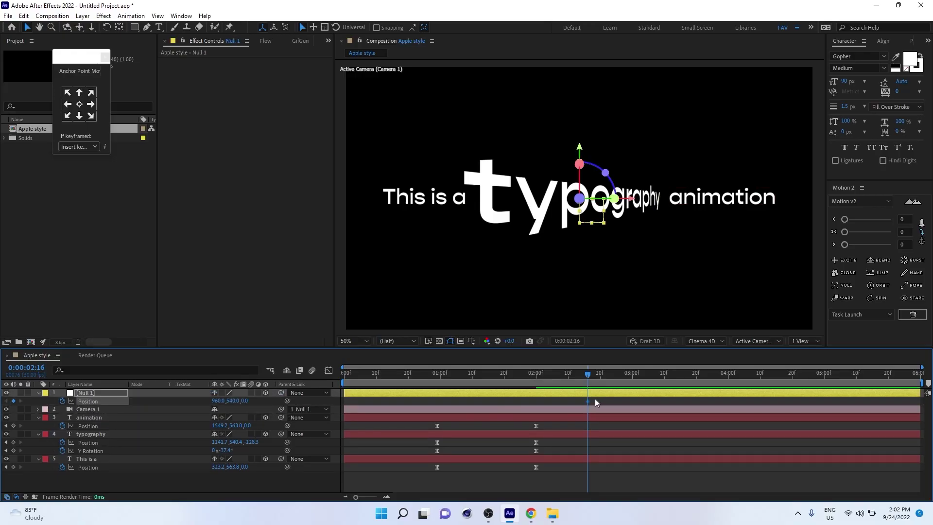
left_click_drag(245, 401, 317, 396)
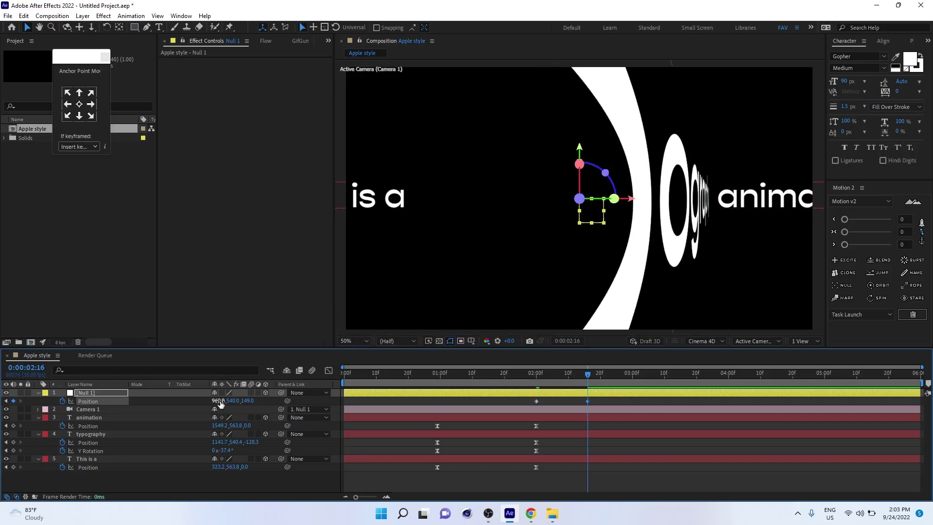